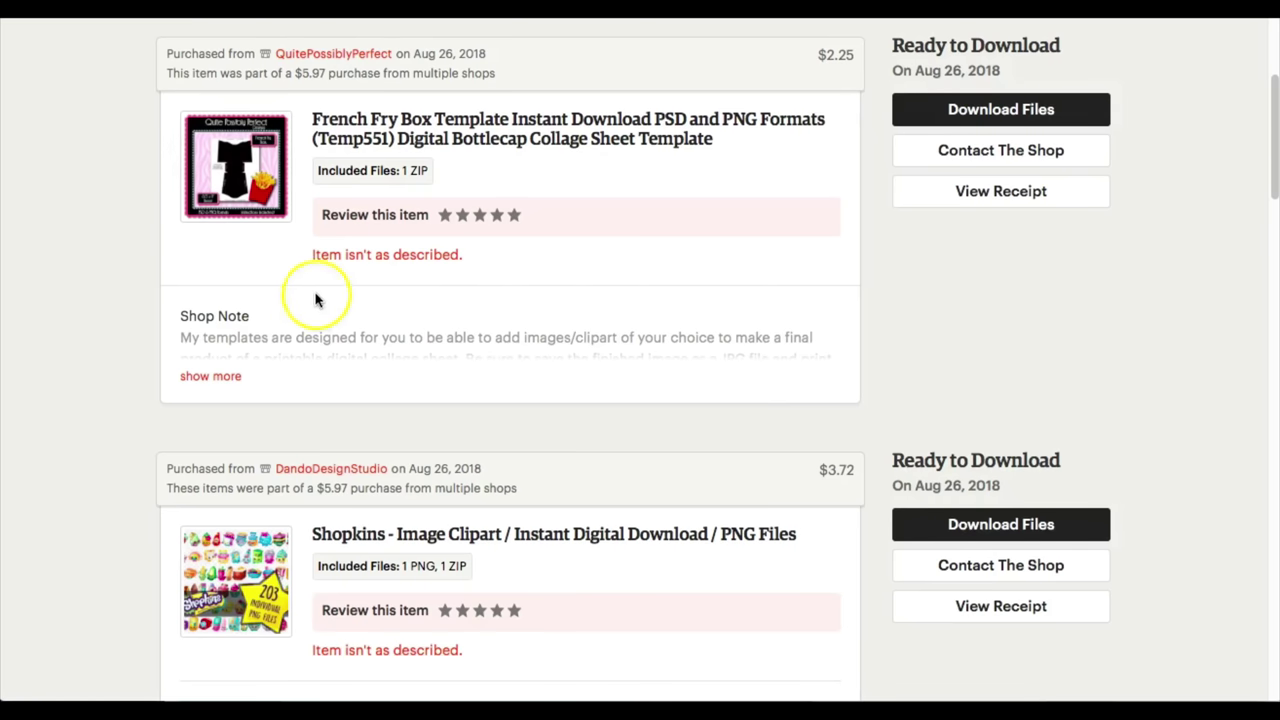
- Open the Shopkins clipart listing on Etsy and page through its character preview images
scroll(337, 274, down, 1)
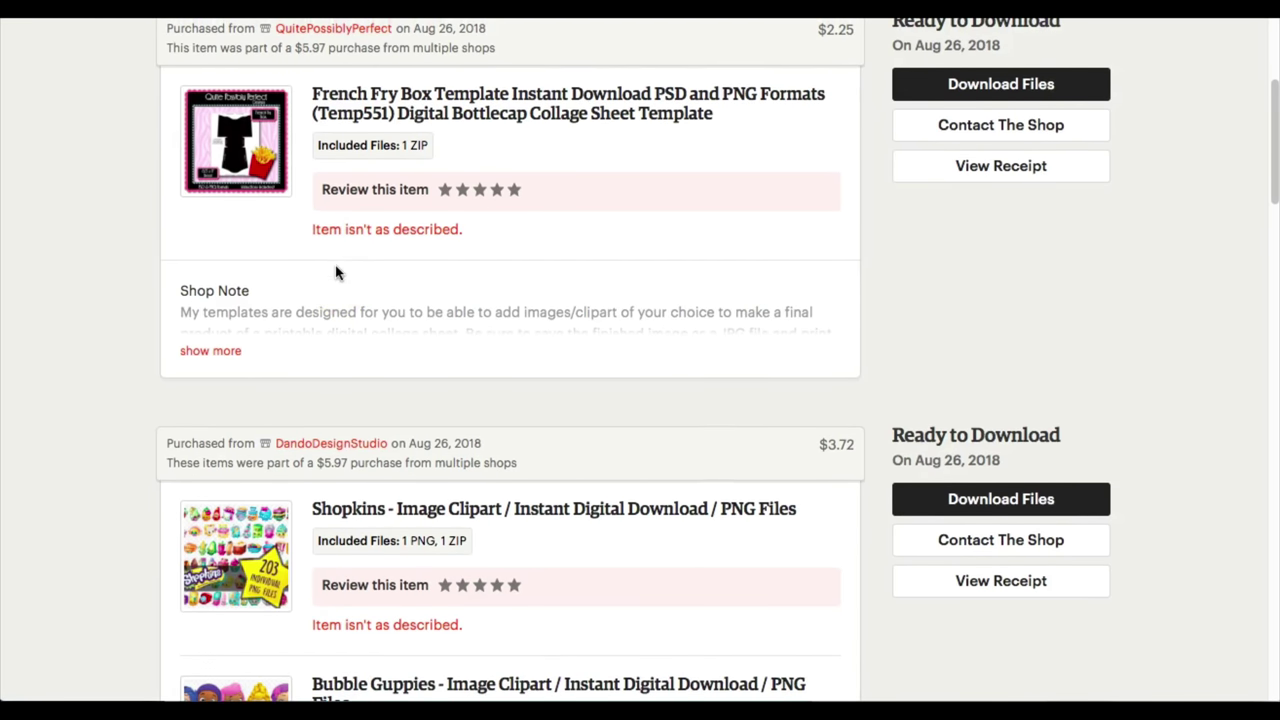
click(237, 543)
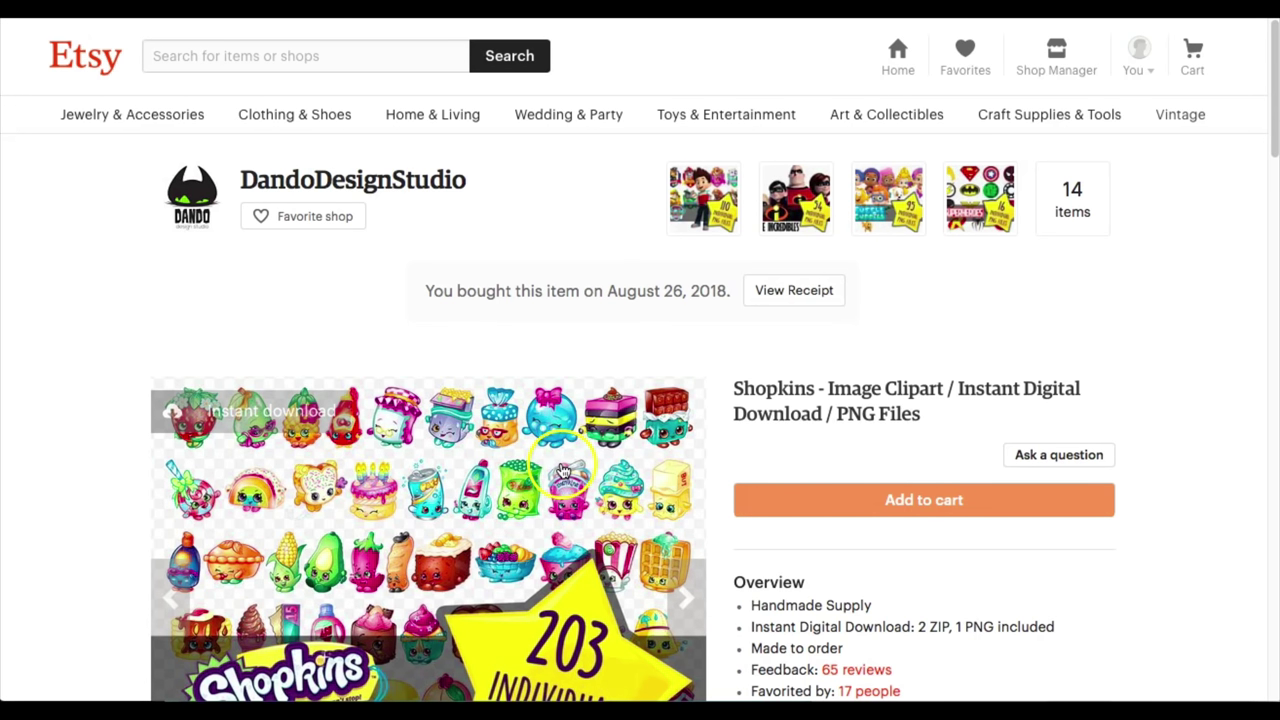
scroll(565, 470, down, 4)
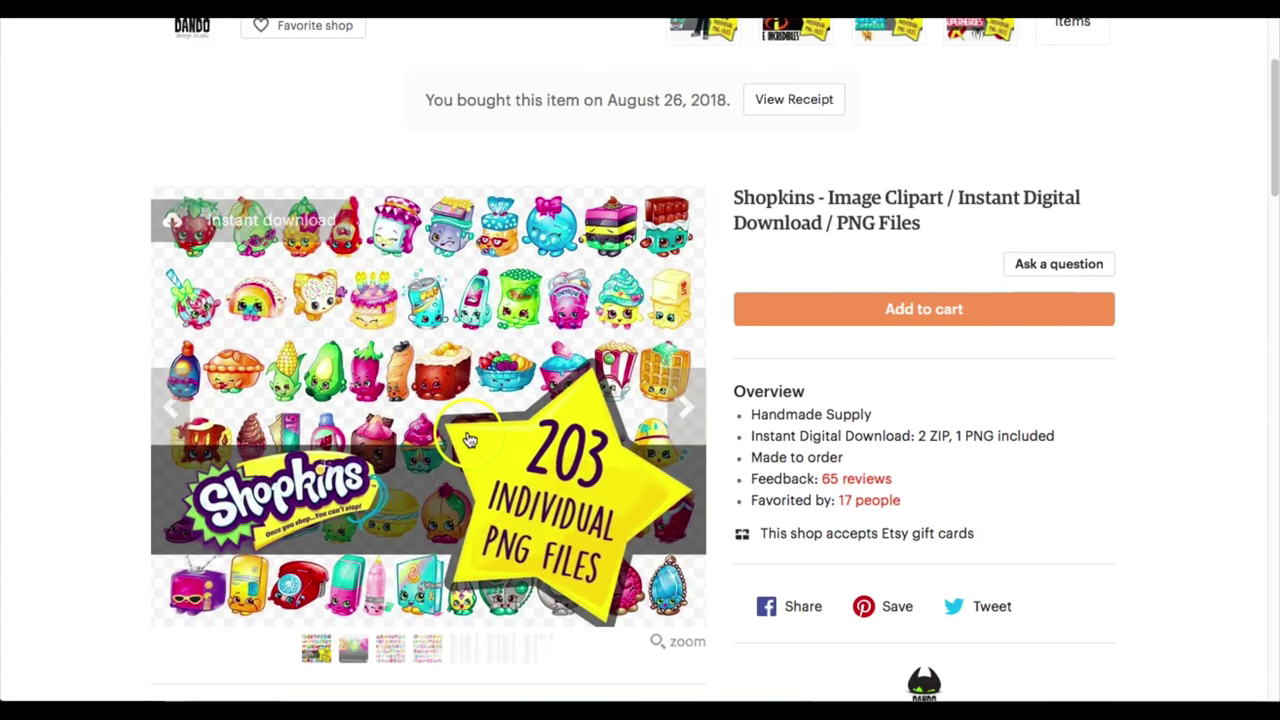
click(688, 403)
click(690, 397)
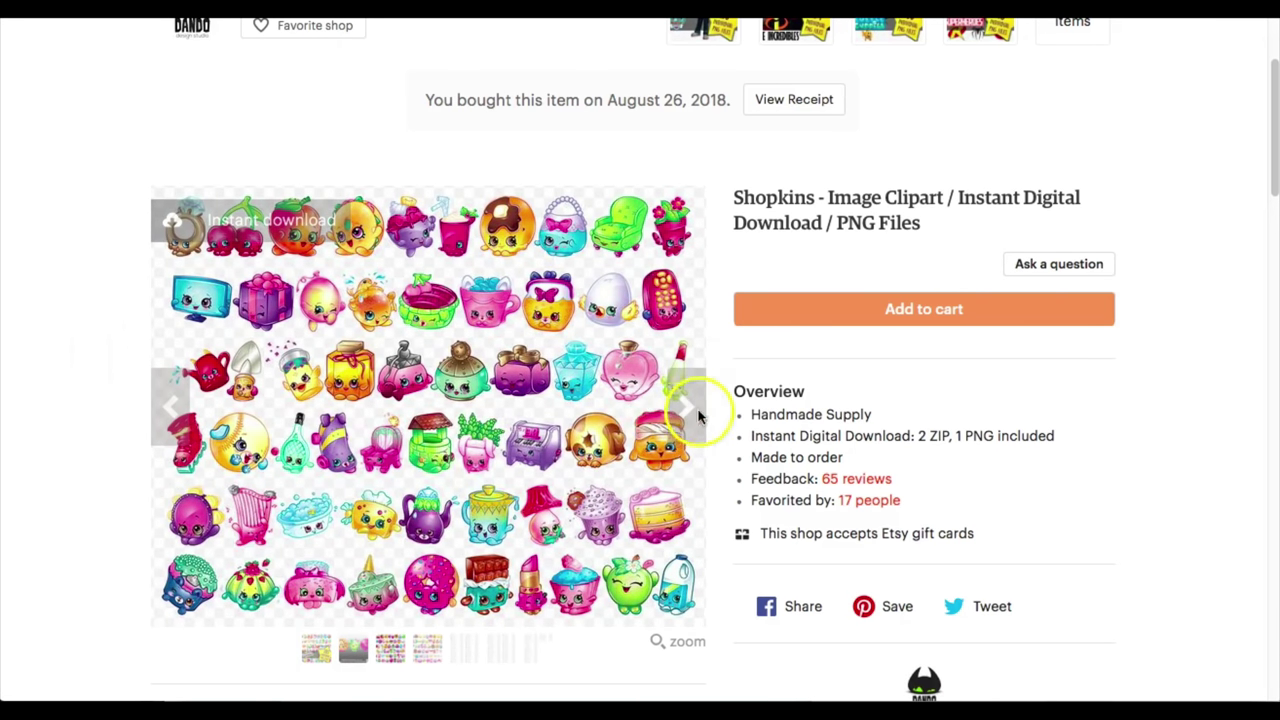
click(693, 412)
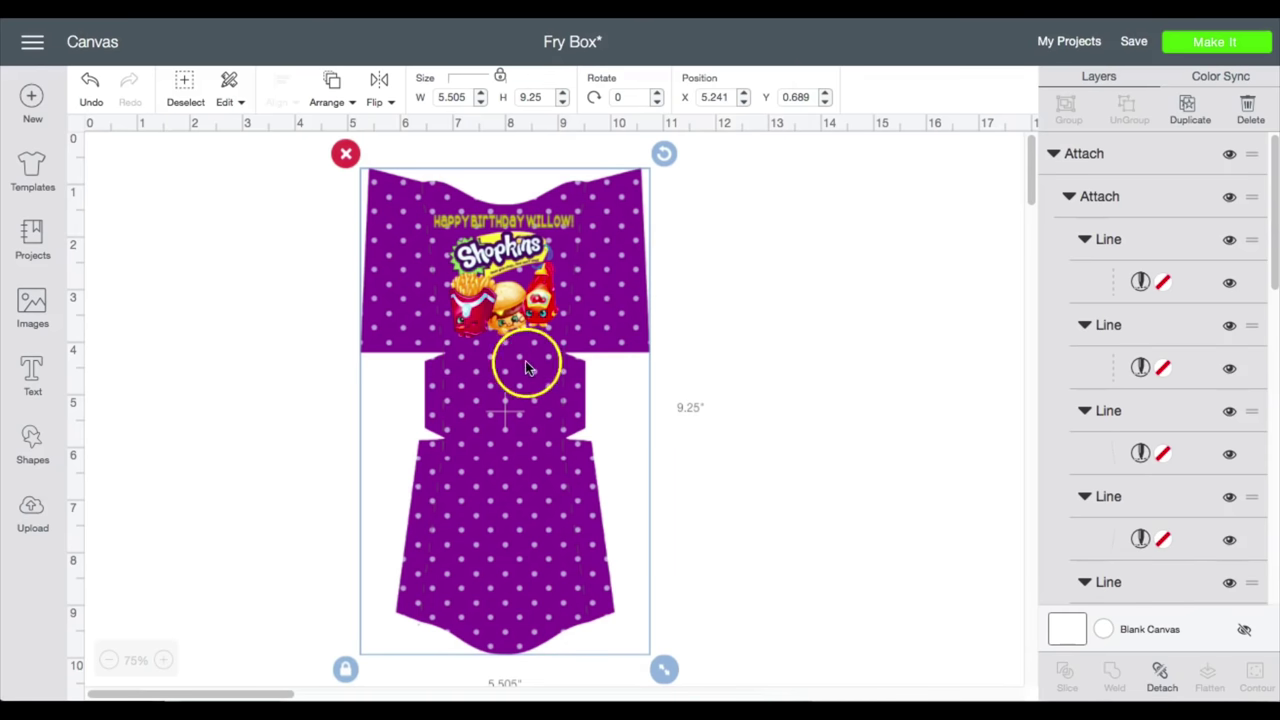
drag(525, 360, 540, 362)
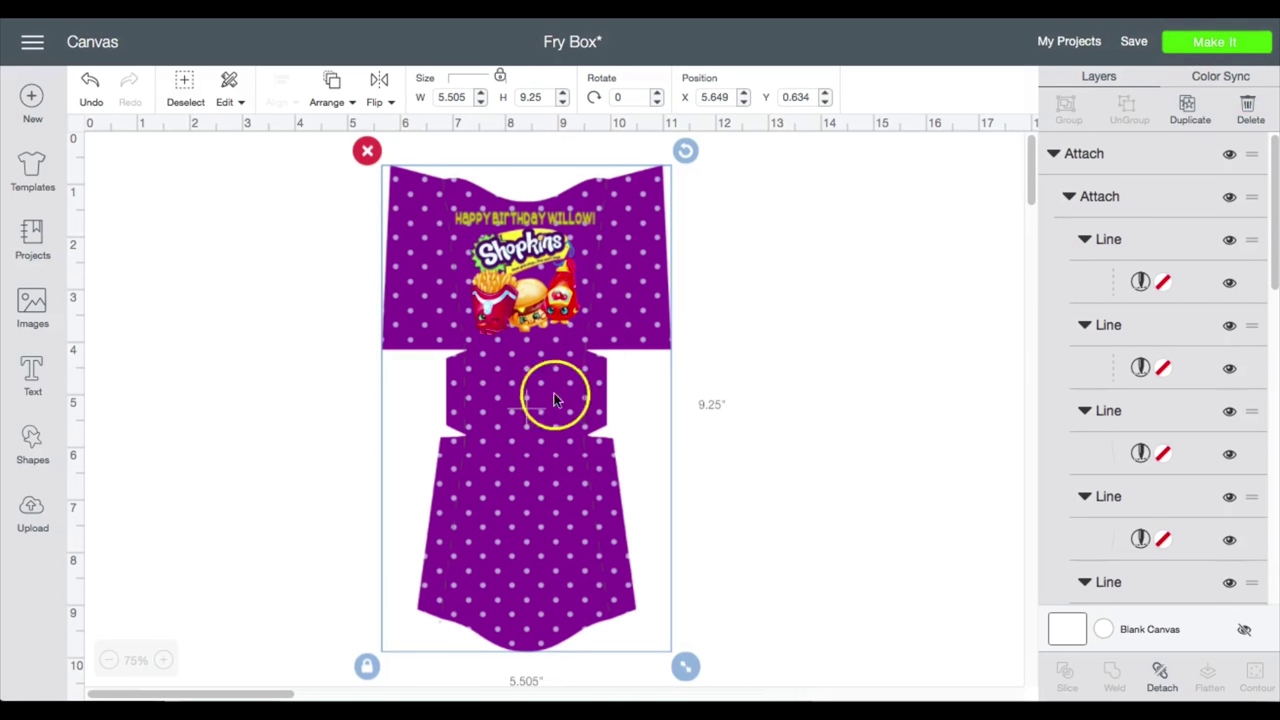
- Upload the French Fry Box template as a Complex image and continue to Select & erase
click(952, 436)
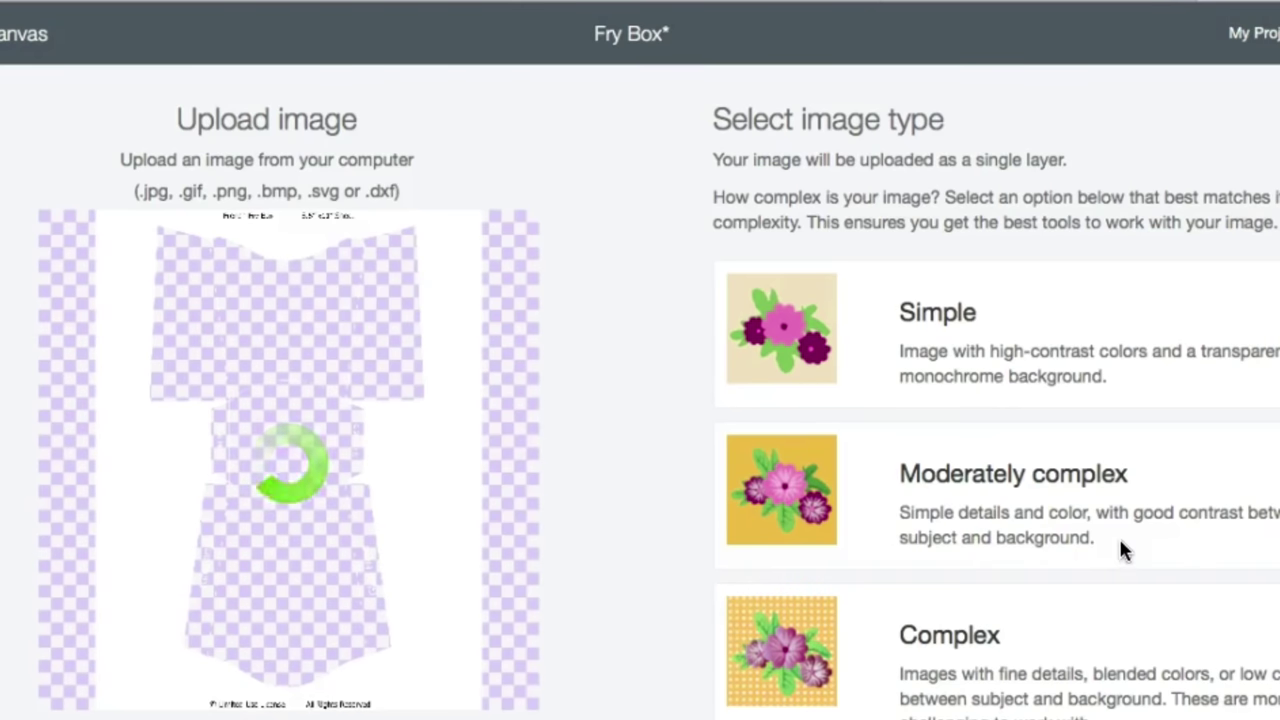
click(1157, 668)
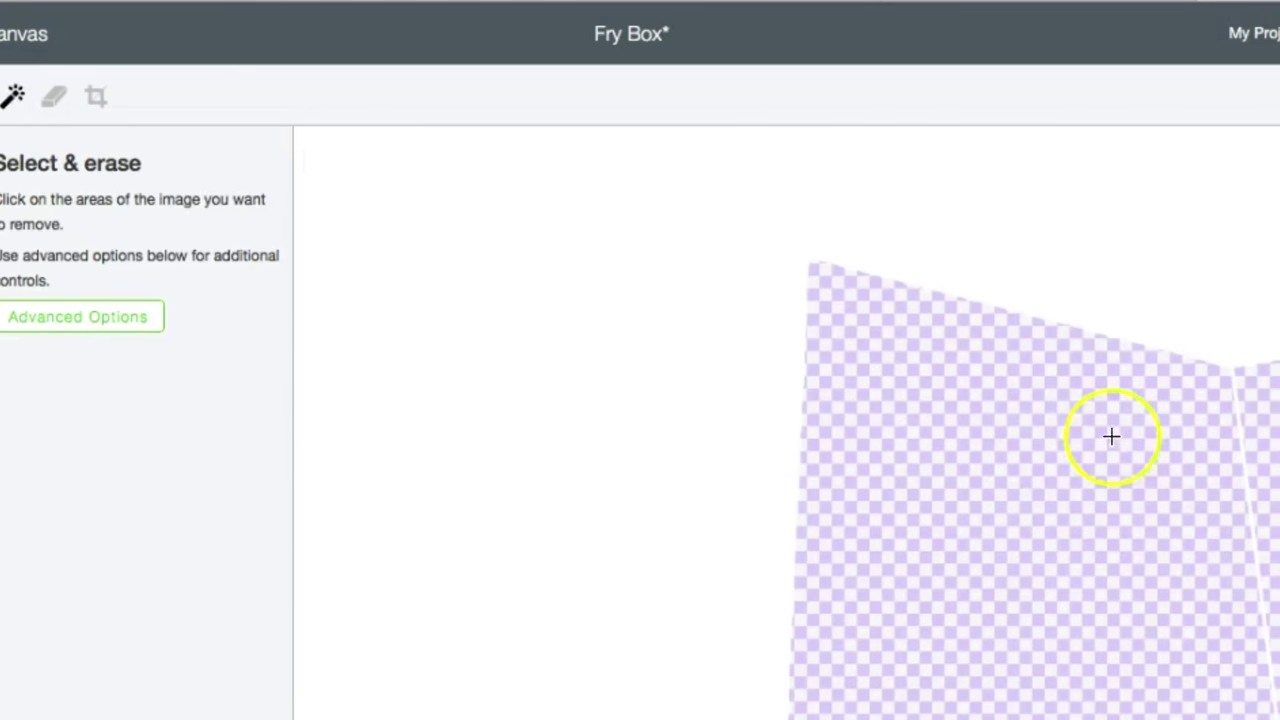
click(1244, 458)
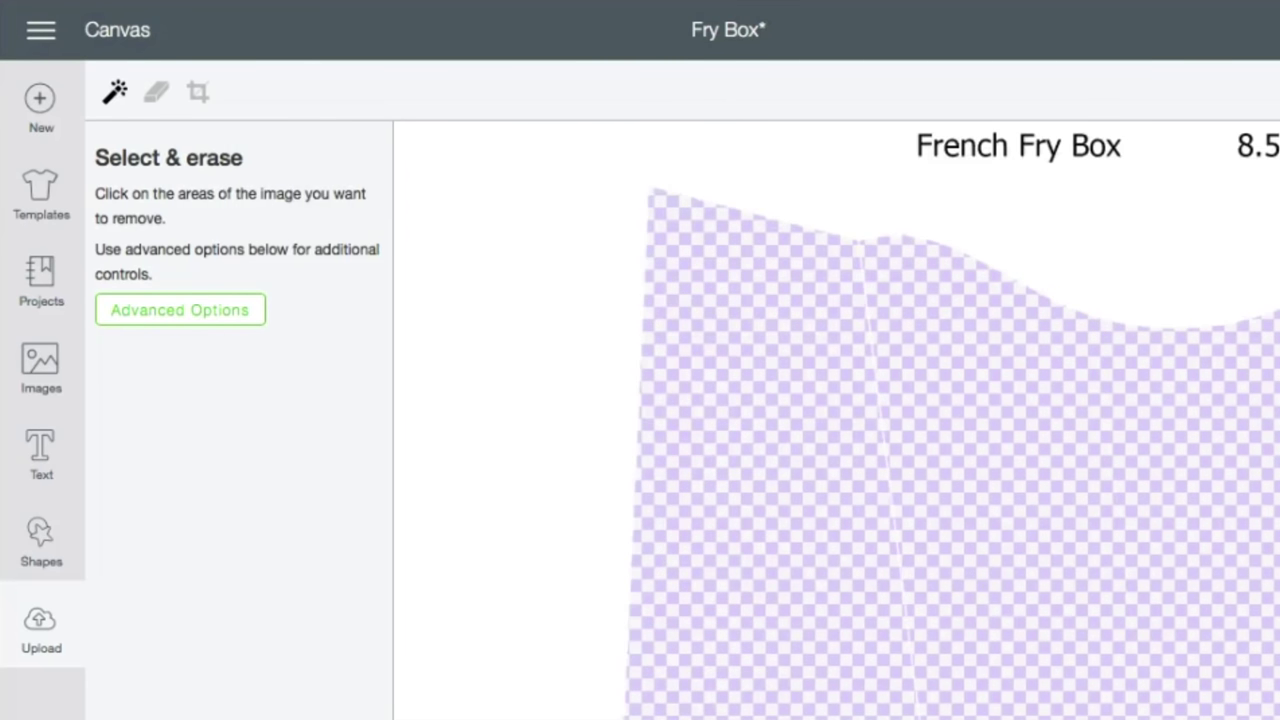
- With the eraser at maximum size, erase stray marks along the template's top and left edges
click(156, 92)
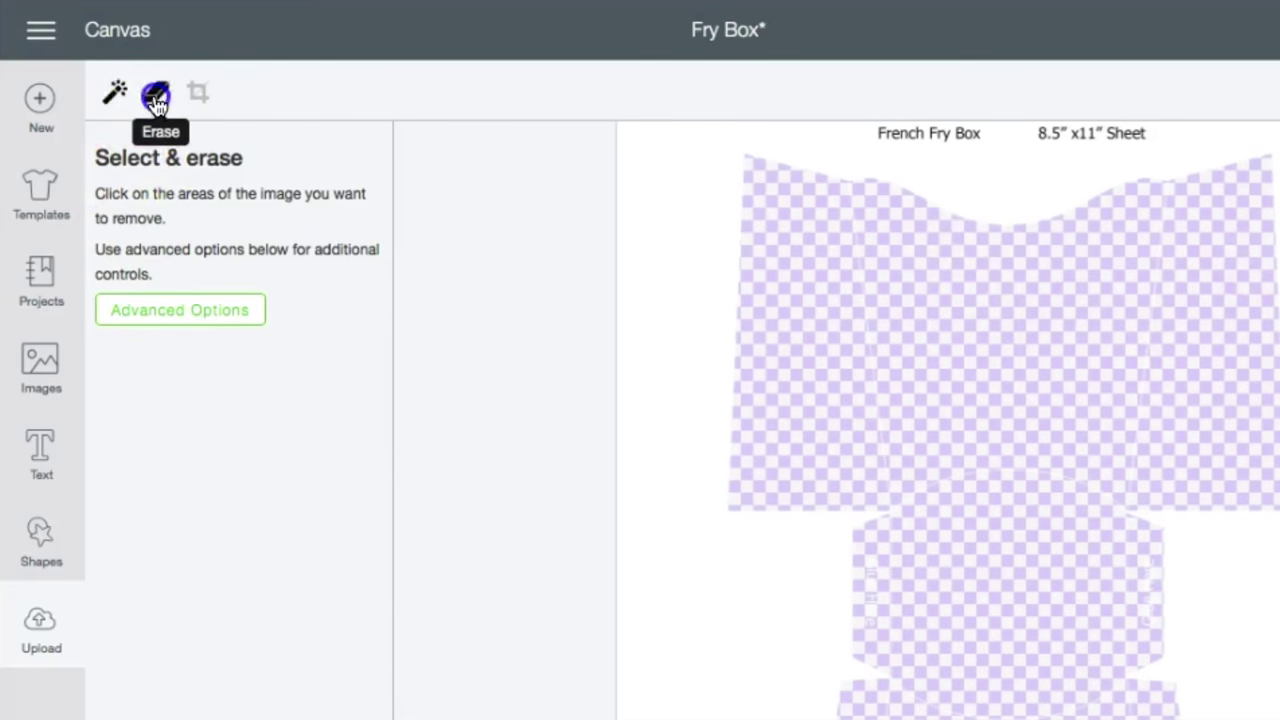
click(166, 300)
drag(166, 300, 334, 303)
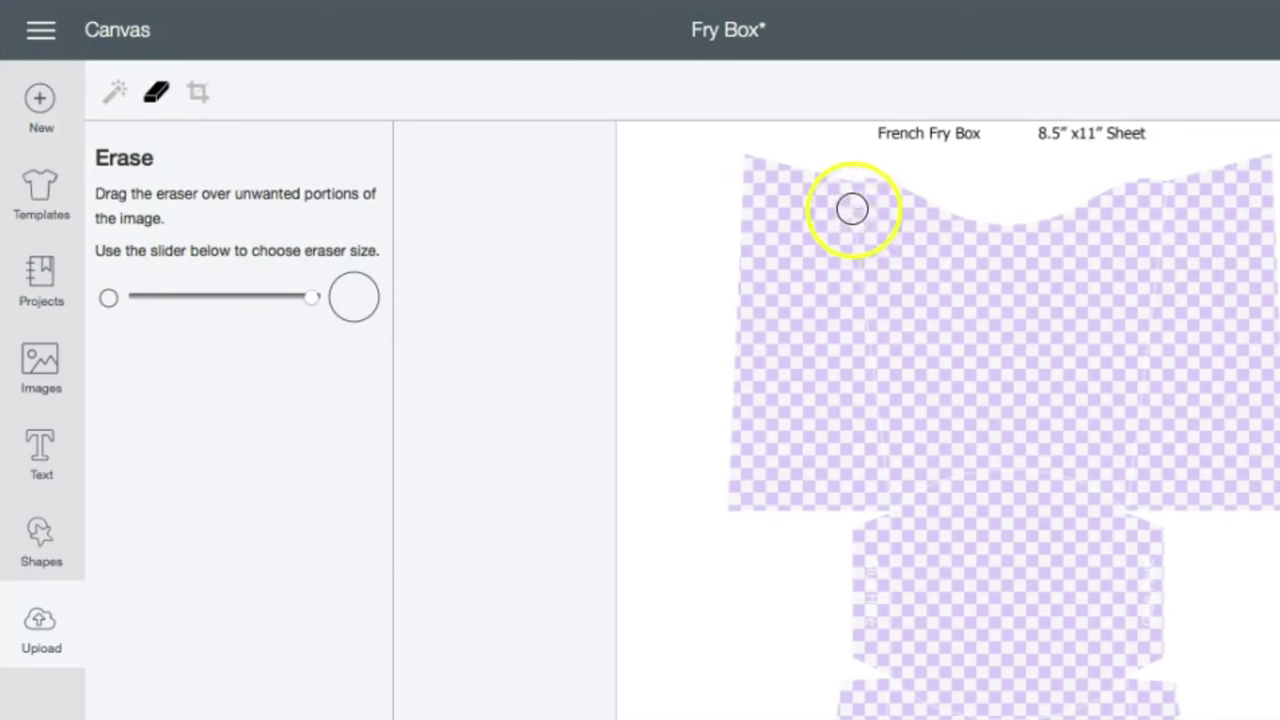
mouse_move(850, 205)
mouse_down()
mouse_move(900, 489)
mouse_move(974, 477)
mouse_move(1113, 497)
mouse_move(1171, 320)
mouse_move(1160, 240)
mouse_move(1170, 201)
mouse_up()
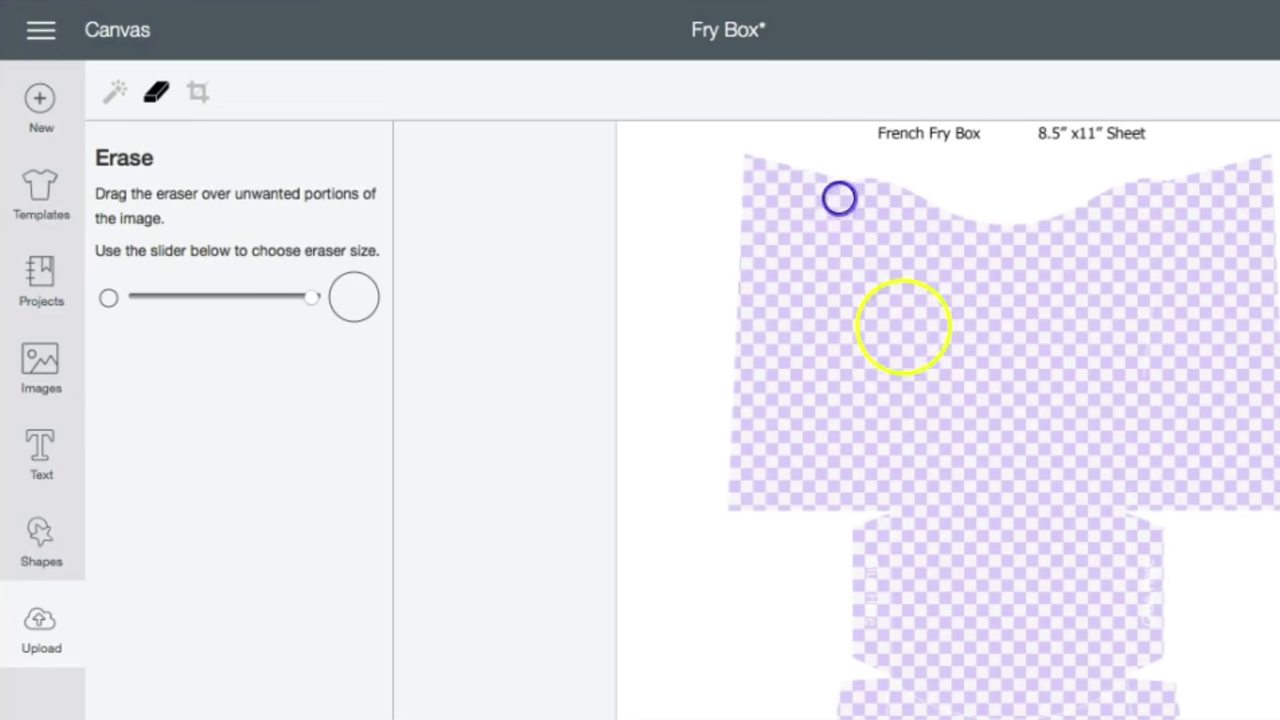
scroll(905, 335, down, 3)
mouse_move(909, 363)
mouse_down()
mouse_move(916, 402)
mouse_move(882, 427)
mouse_move(877, 489)
mouse_up()
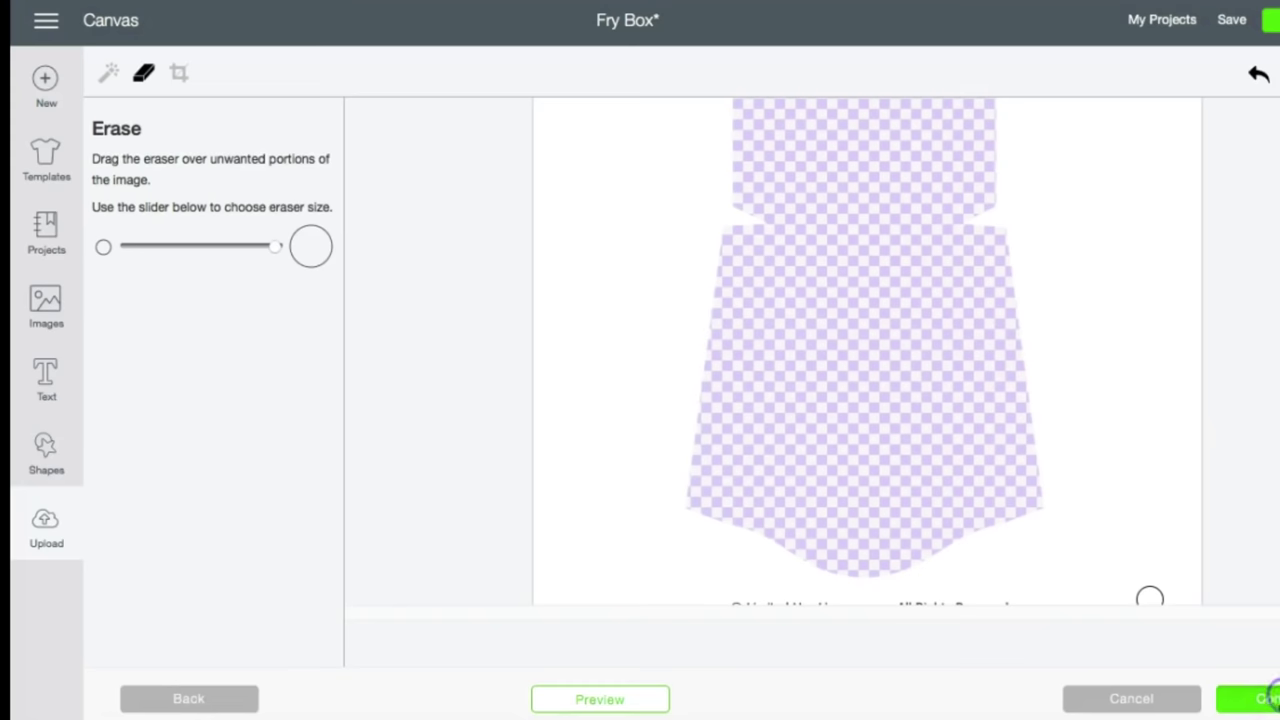
click(1260, 697)
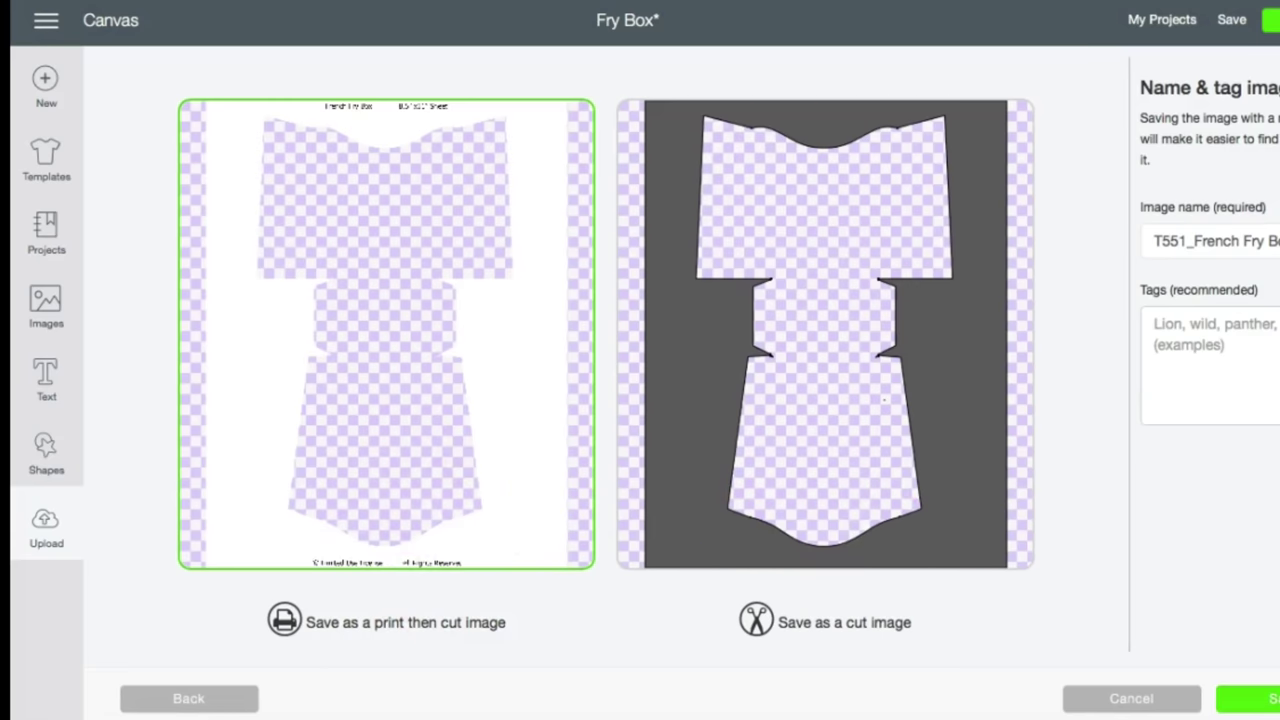
- Save the cleaned fry box template as a print then cut image
click(1250, 696)
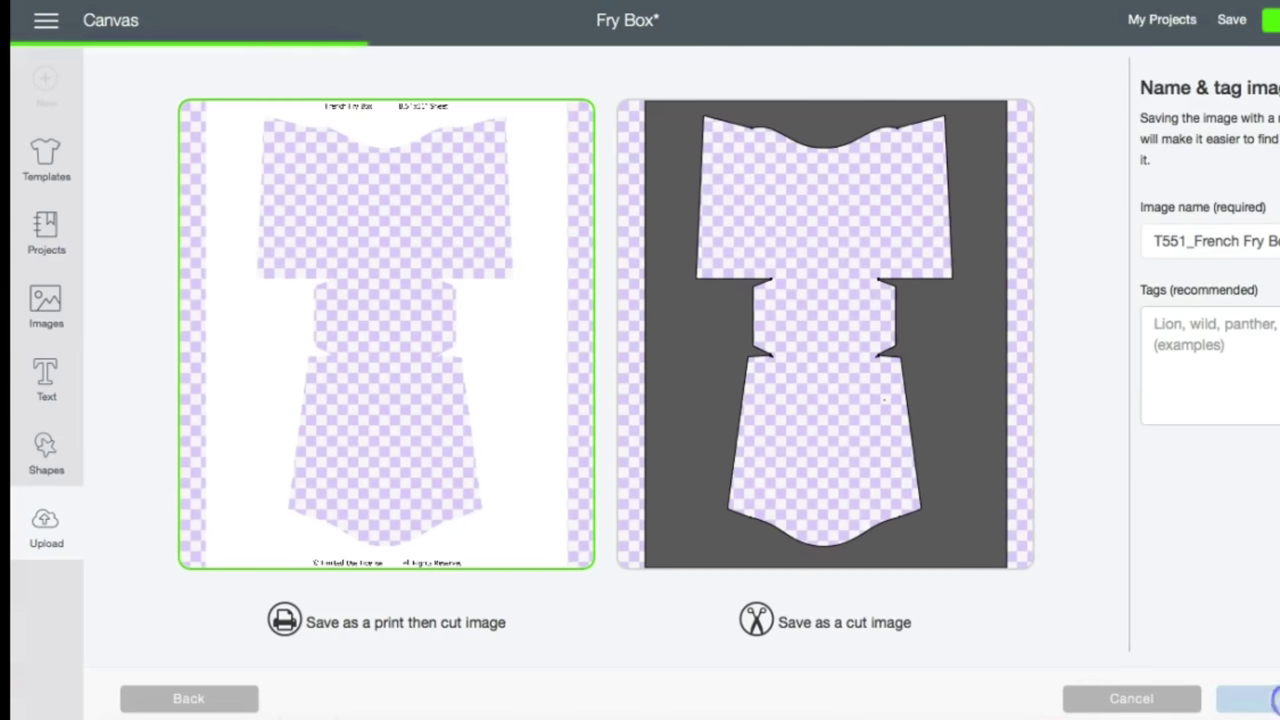
click(371, 459)
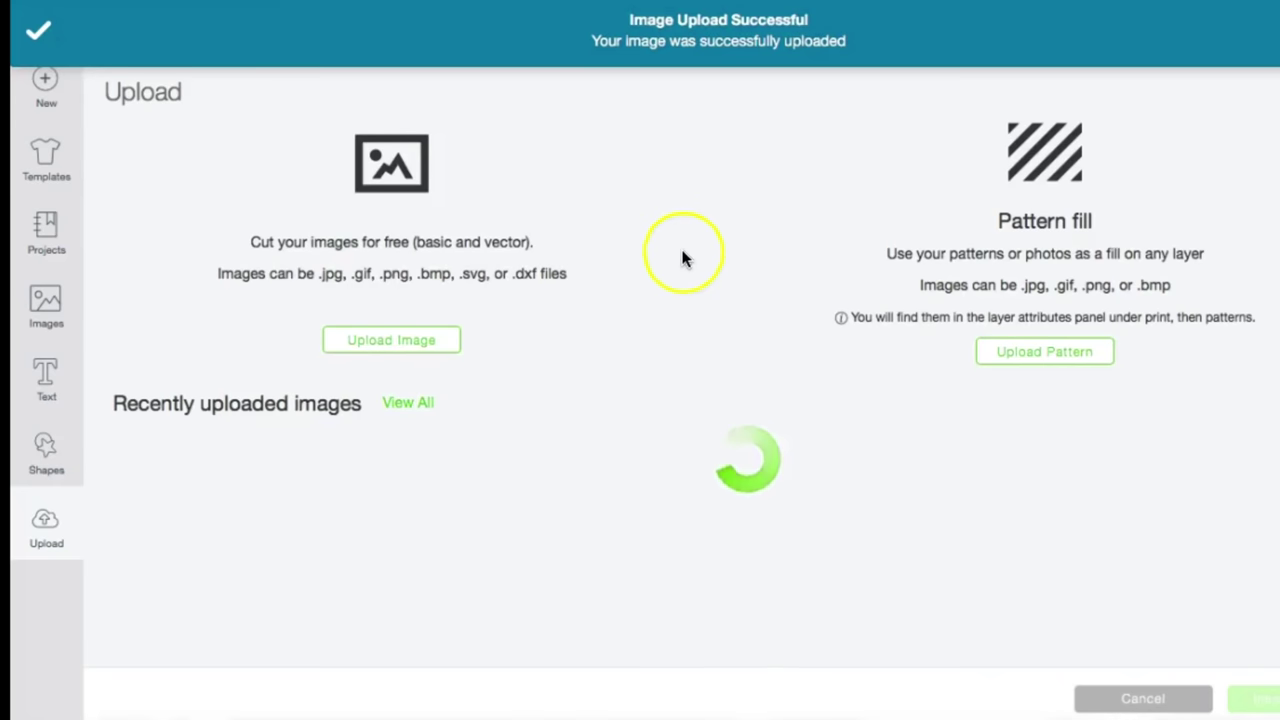
- Insert the uploaded fry box template onto the canvas and set its width to 8.5 inches
double_click(251, 466)
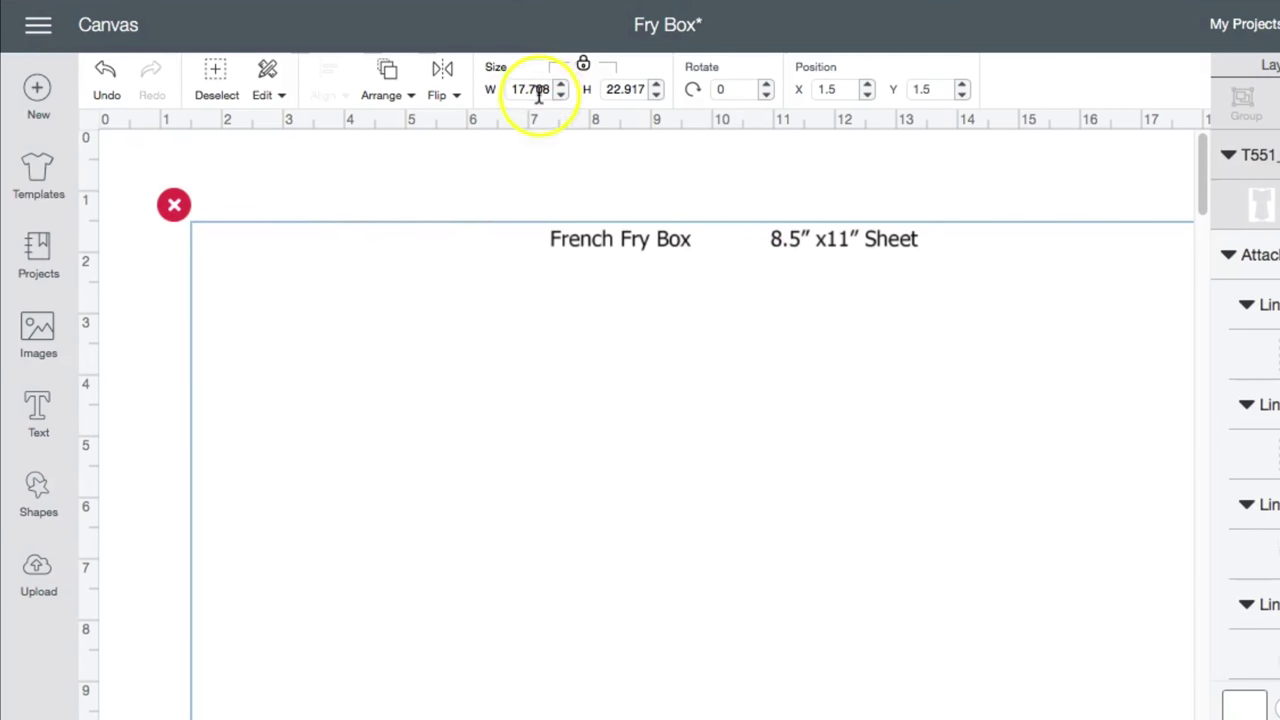
click(489, 89)
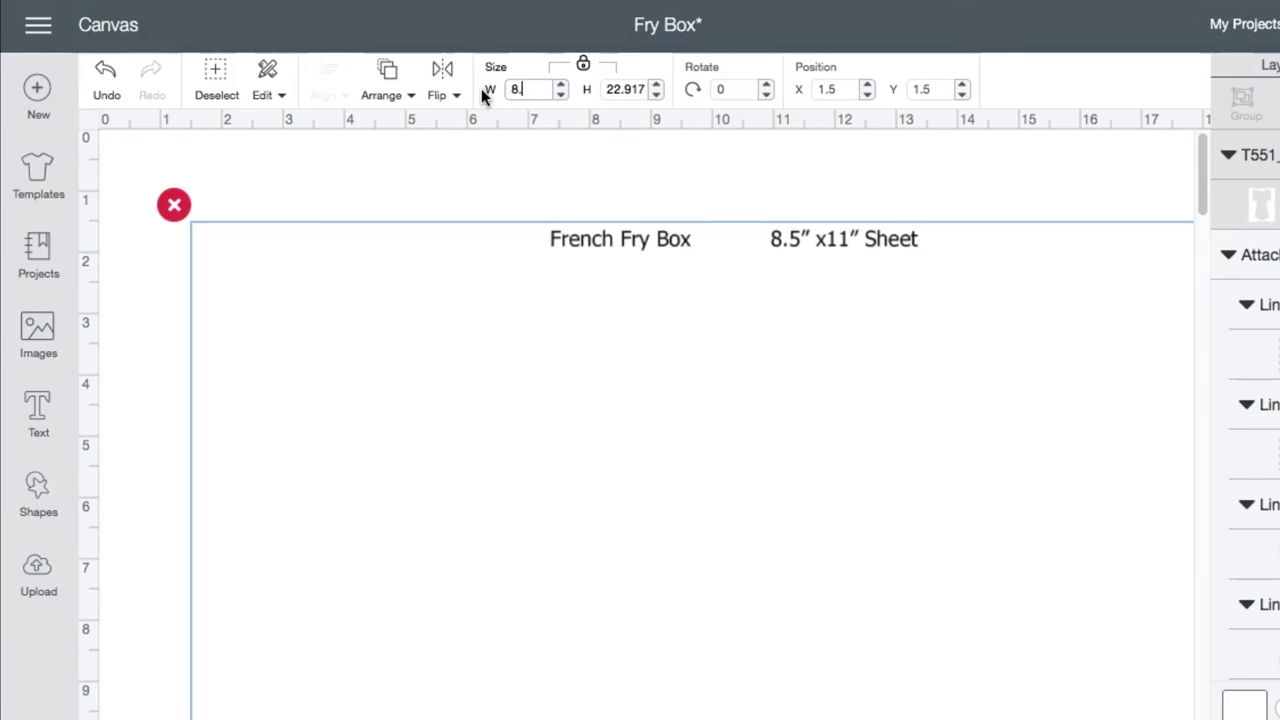
text(8.5)
key(Return)
click(667, 293)
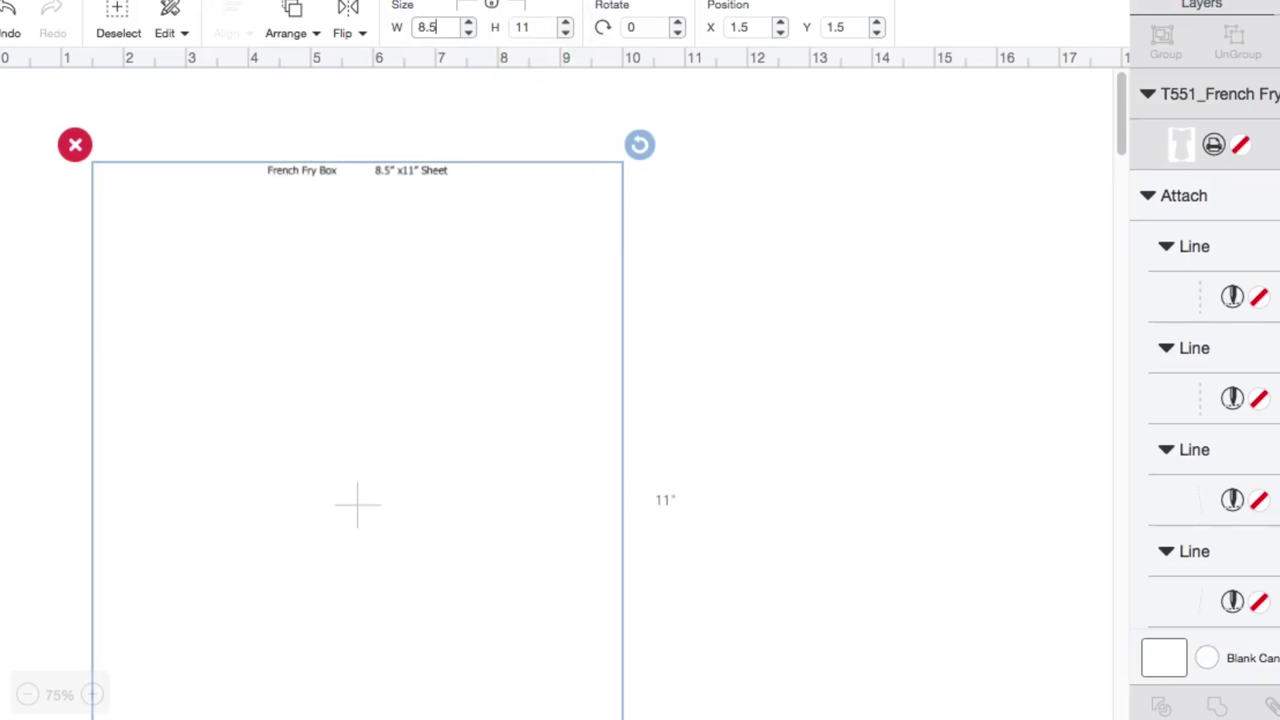
- Add a square and size it to 8.5 by 11 inches with proportions unlocked
click(0, 300)
click(30, 273)
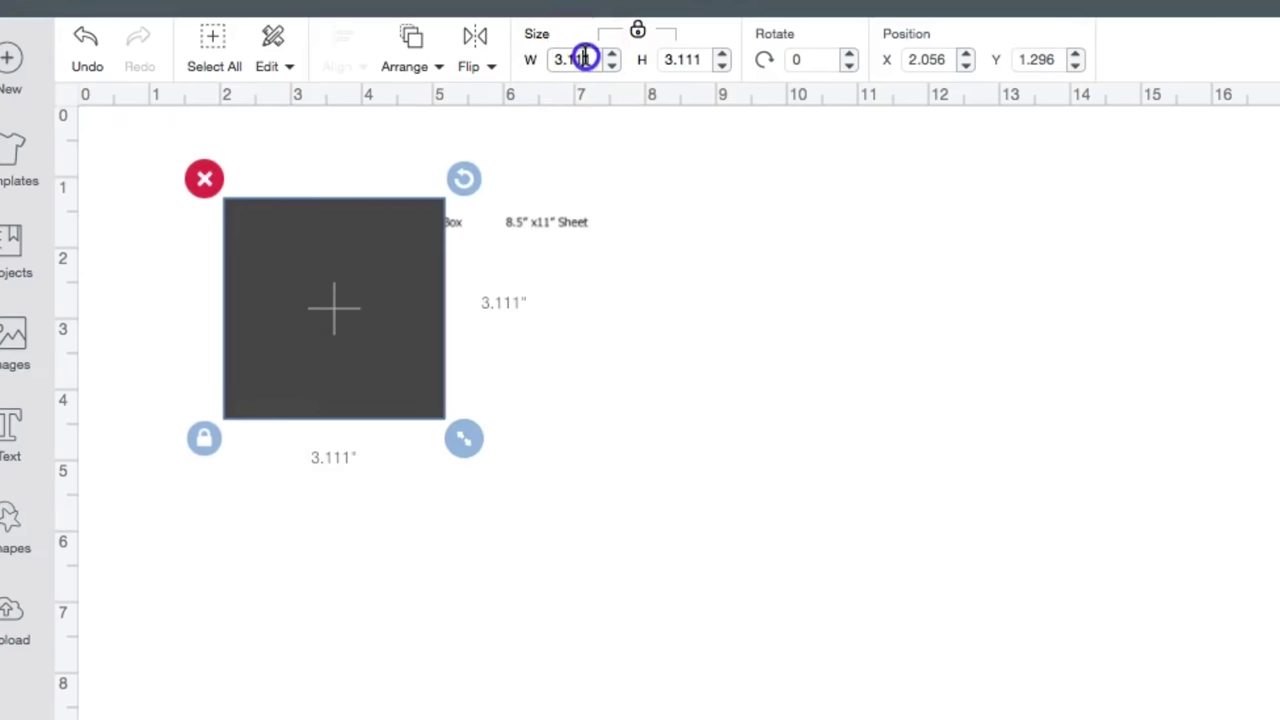
click(434, 27)
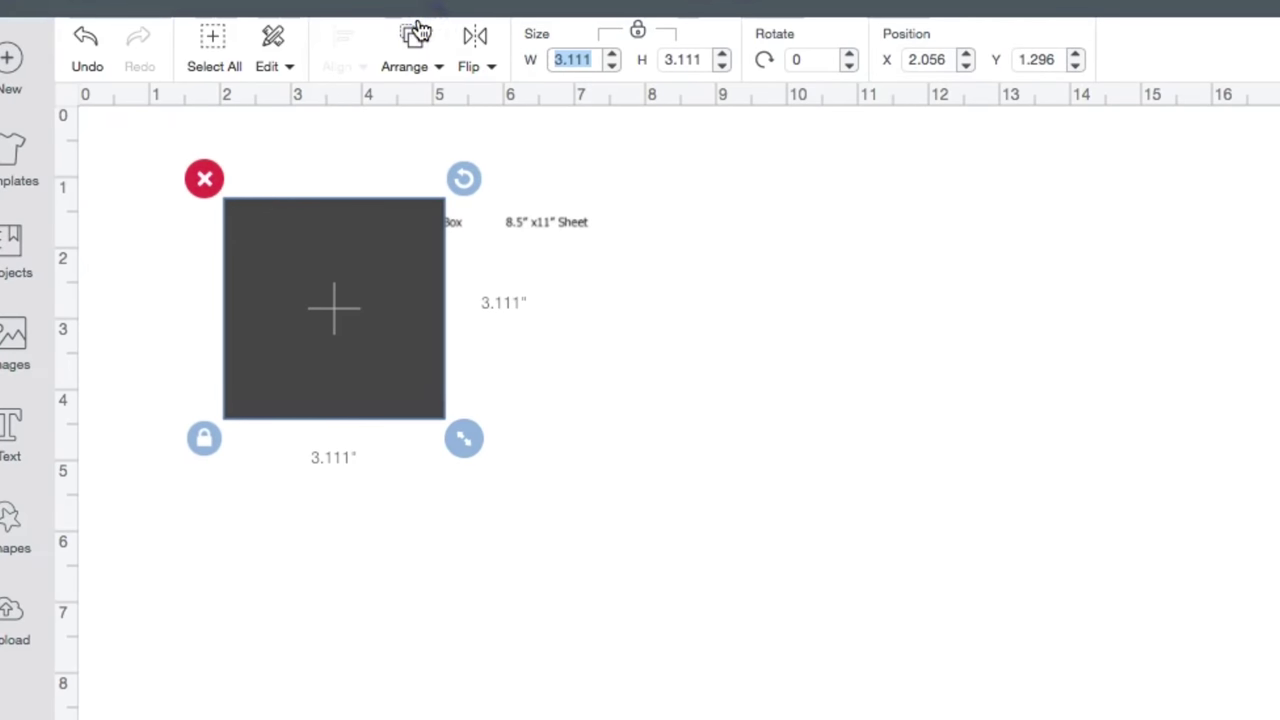
text(8.5)
key(Return)
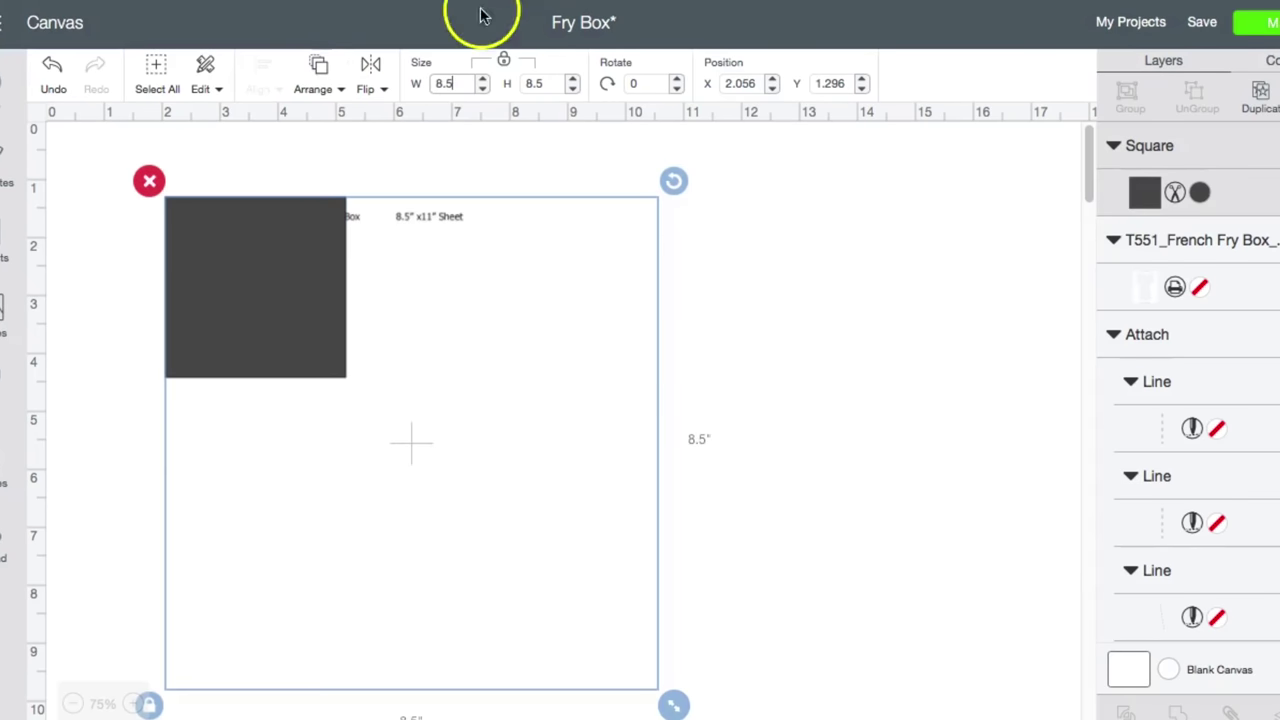
click(637, 31)
click(509, 82)
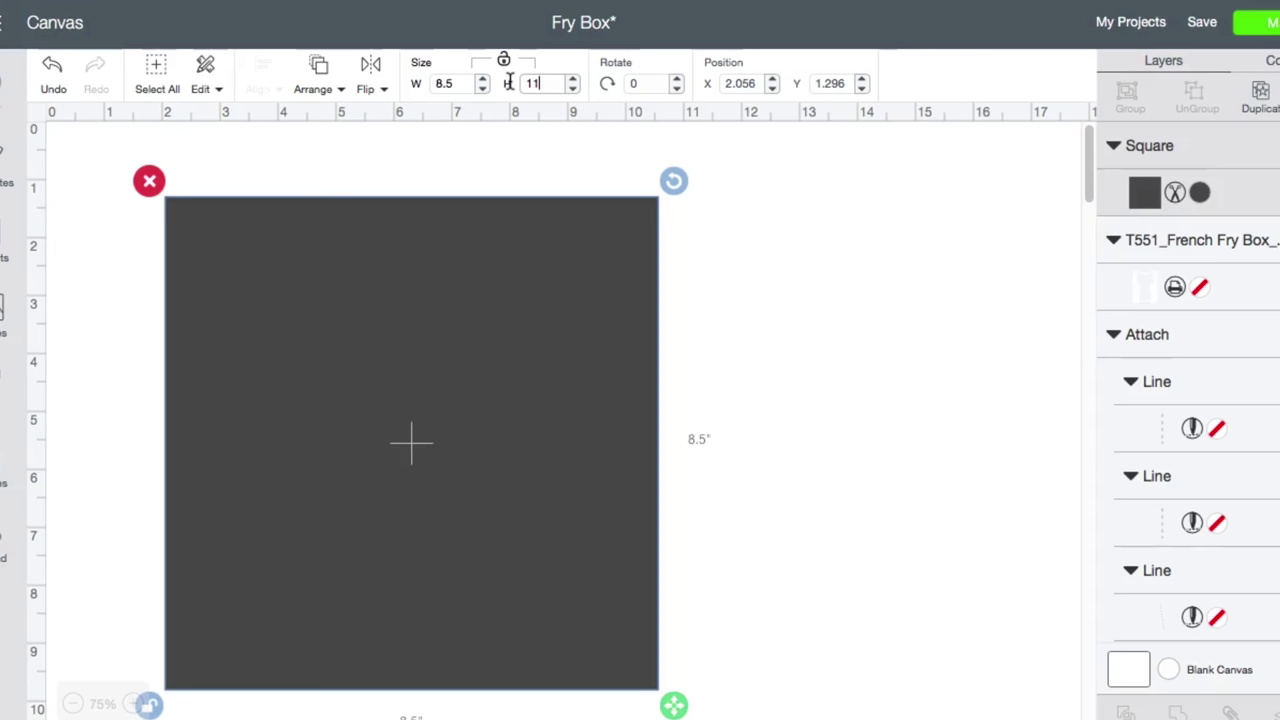
key(Return)
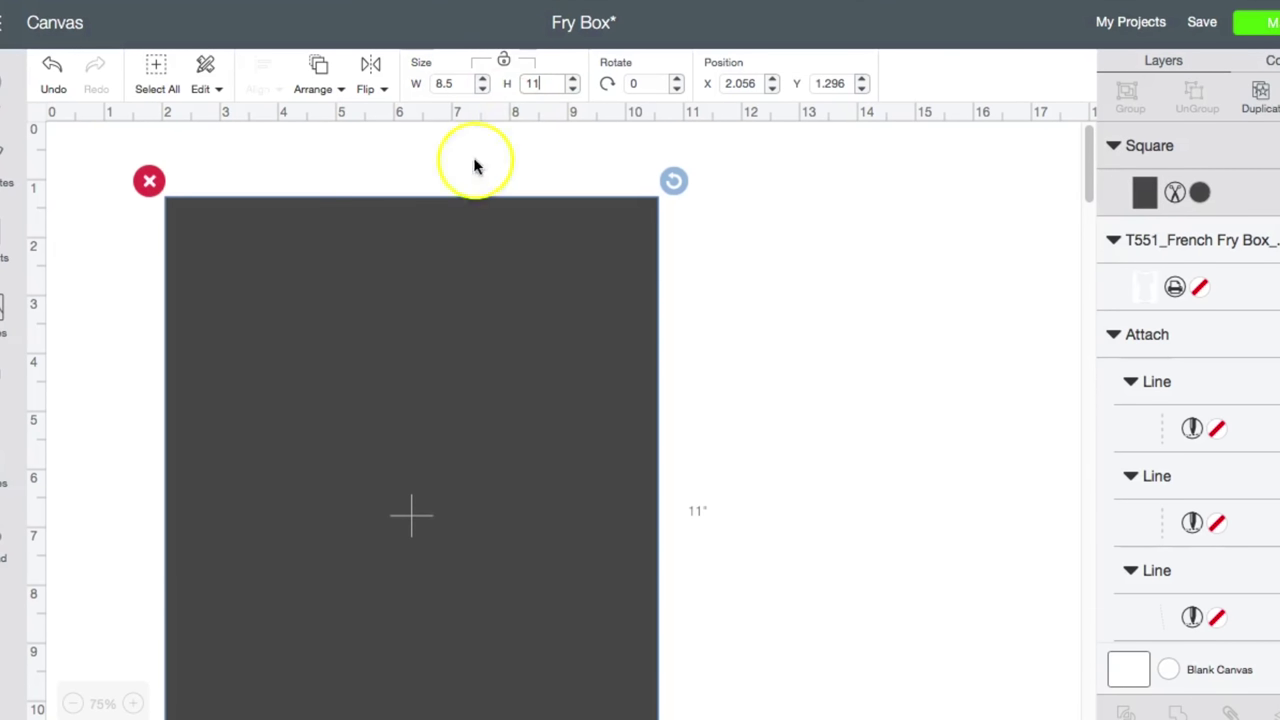
- Send the square behind the fry box template and marquee-select it
right_click(472, 203)
click(556, 453)
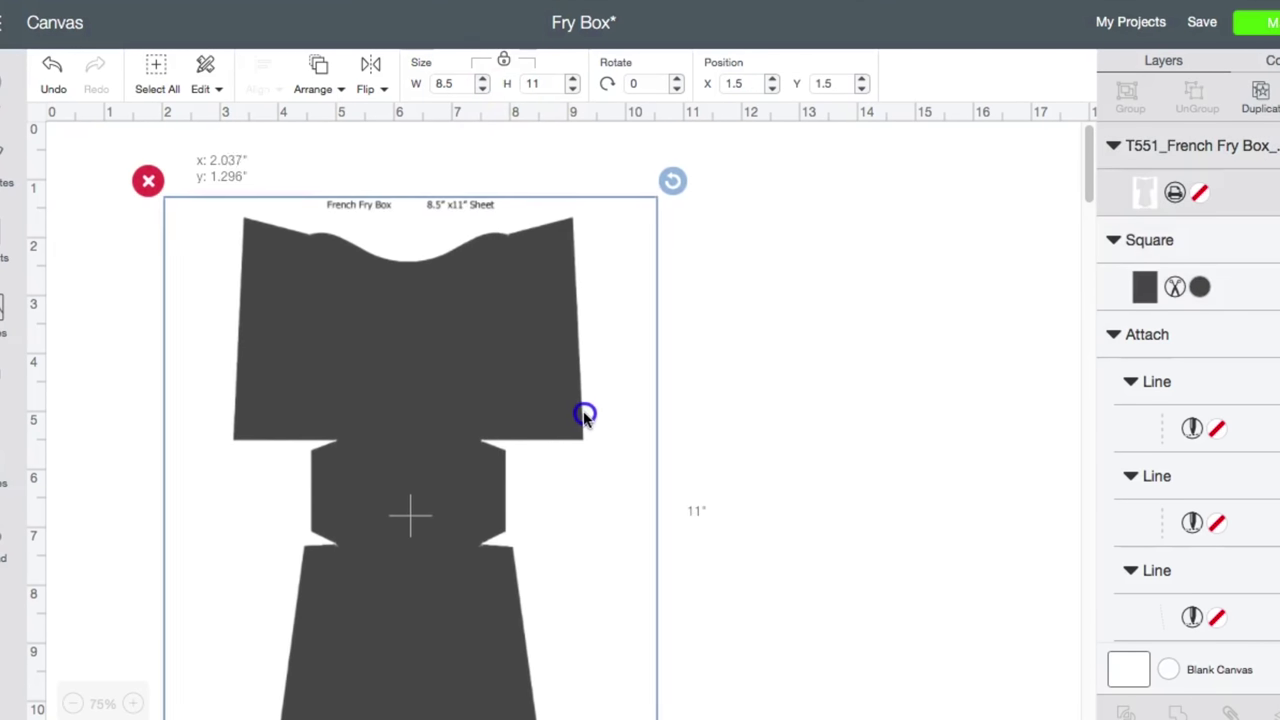
click(748, 304)
drag(770, 212, 480, 420)
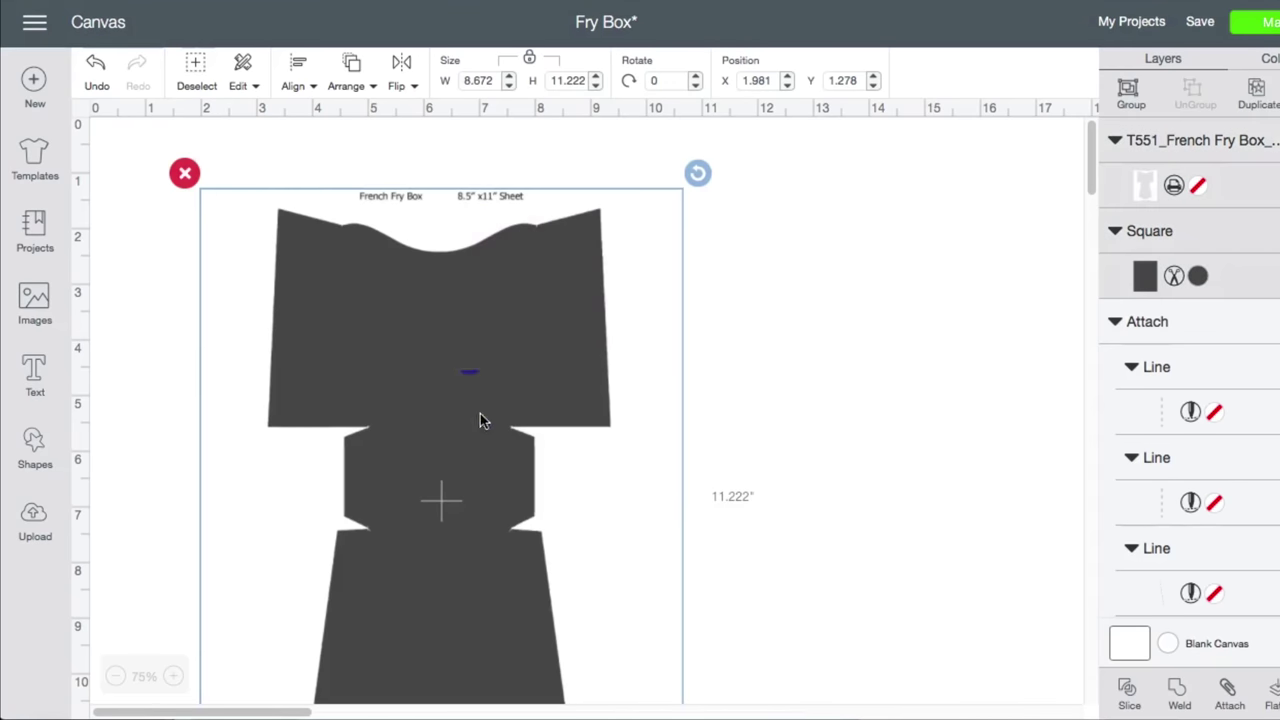
- Slice the template, then delete the French Fry Box label pieces and the empty leftover piece
click(1137, 698)
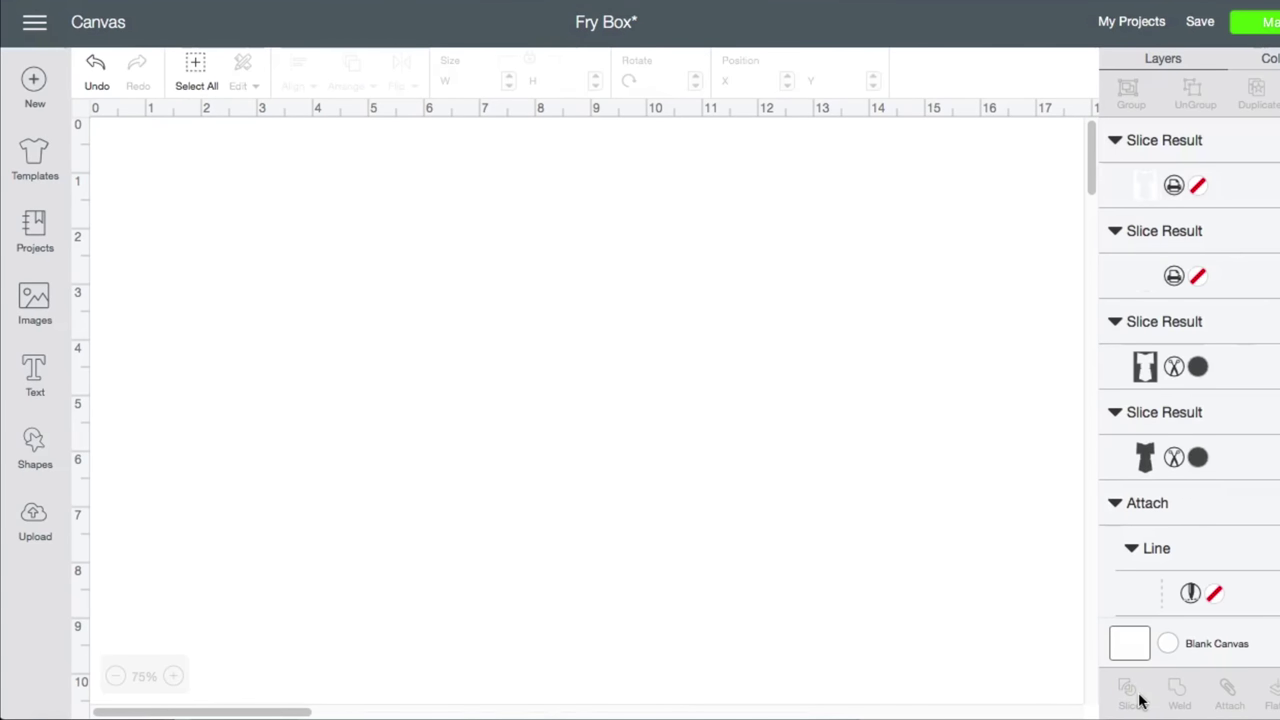
click(1152, 452)
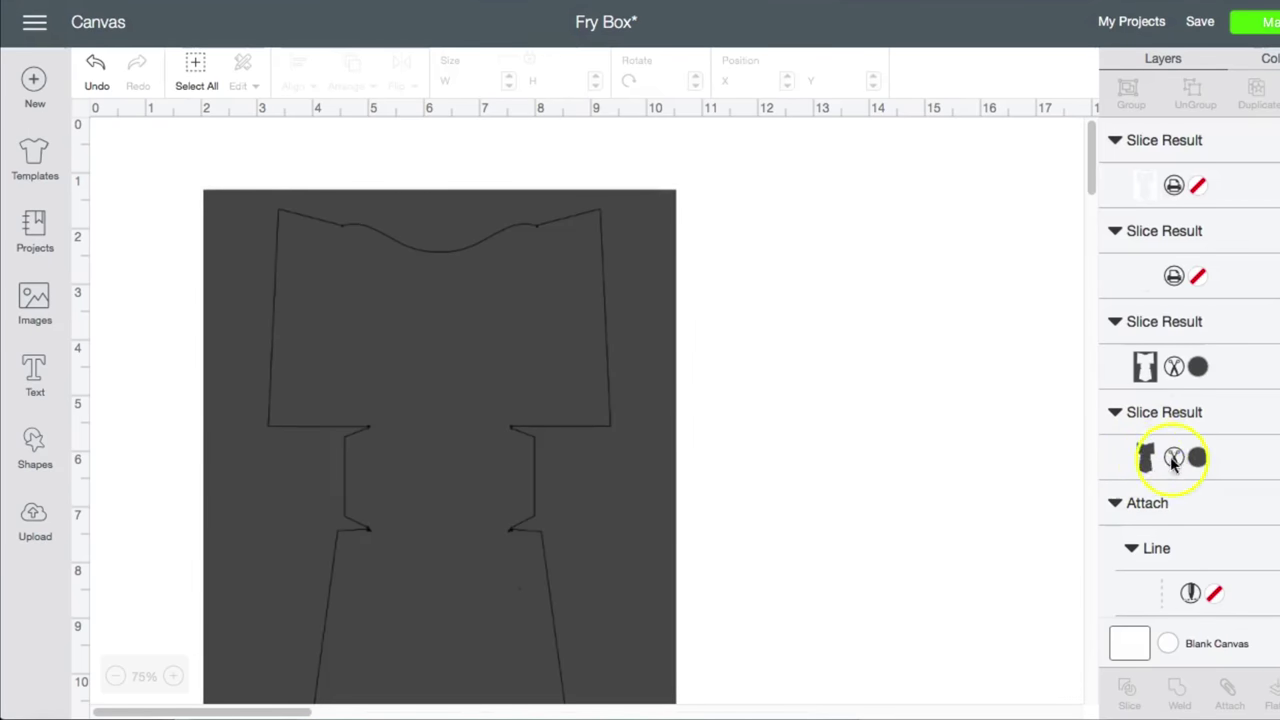
click(1142, 369)
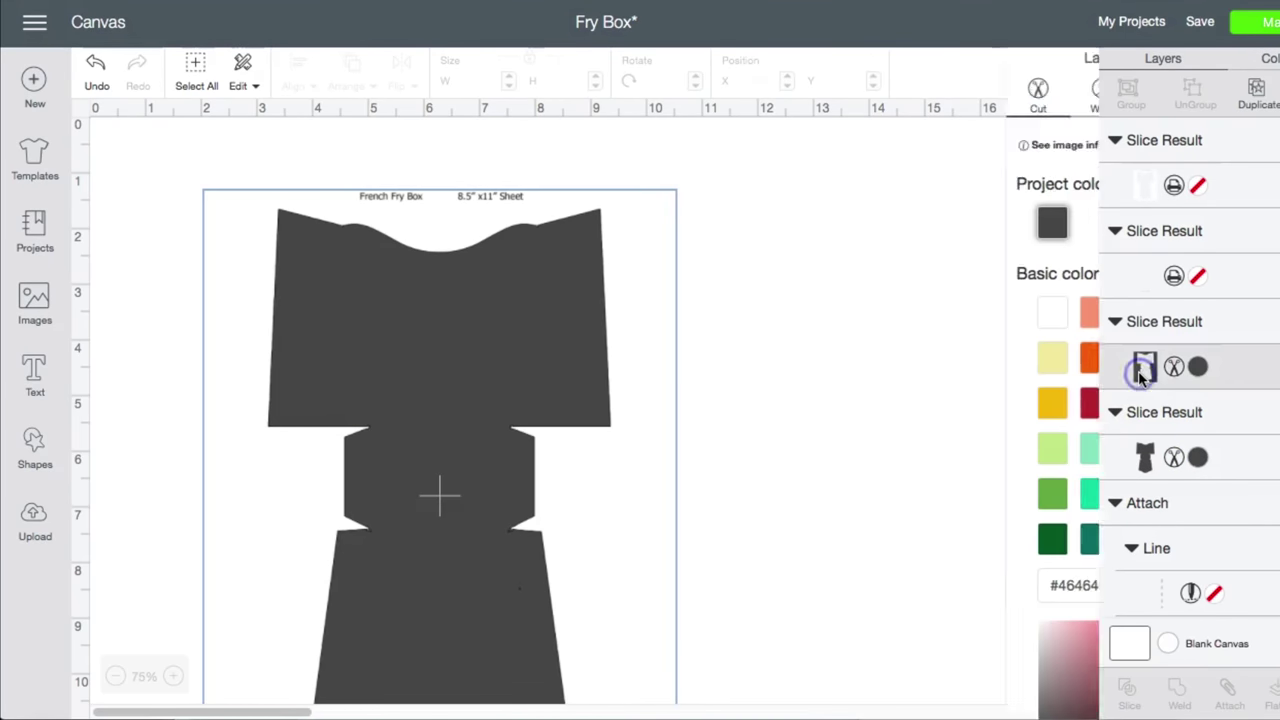
key(Delete)
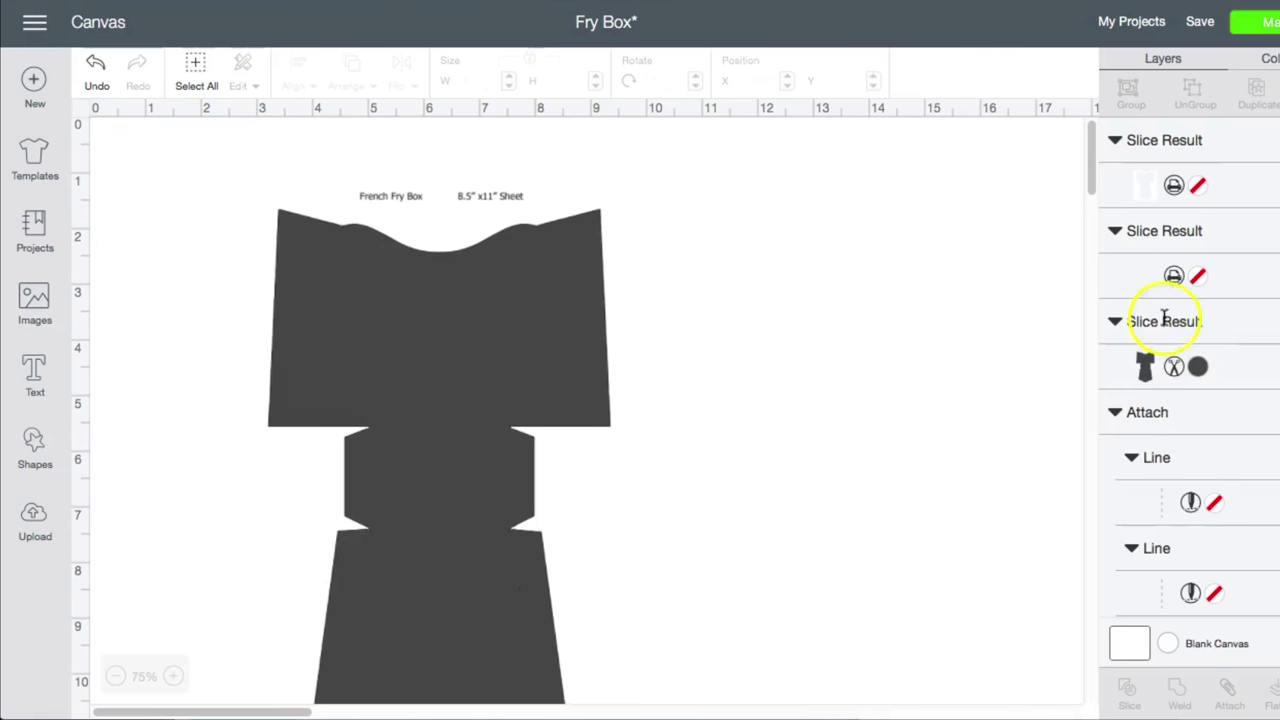
click(1130, 203)
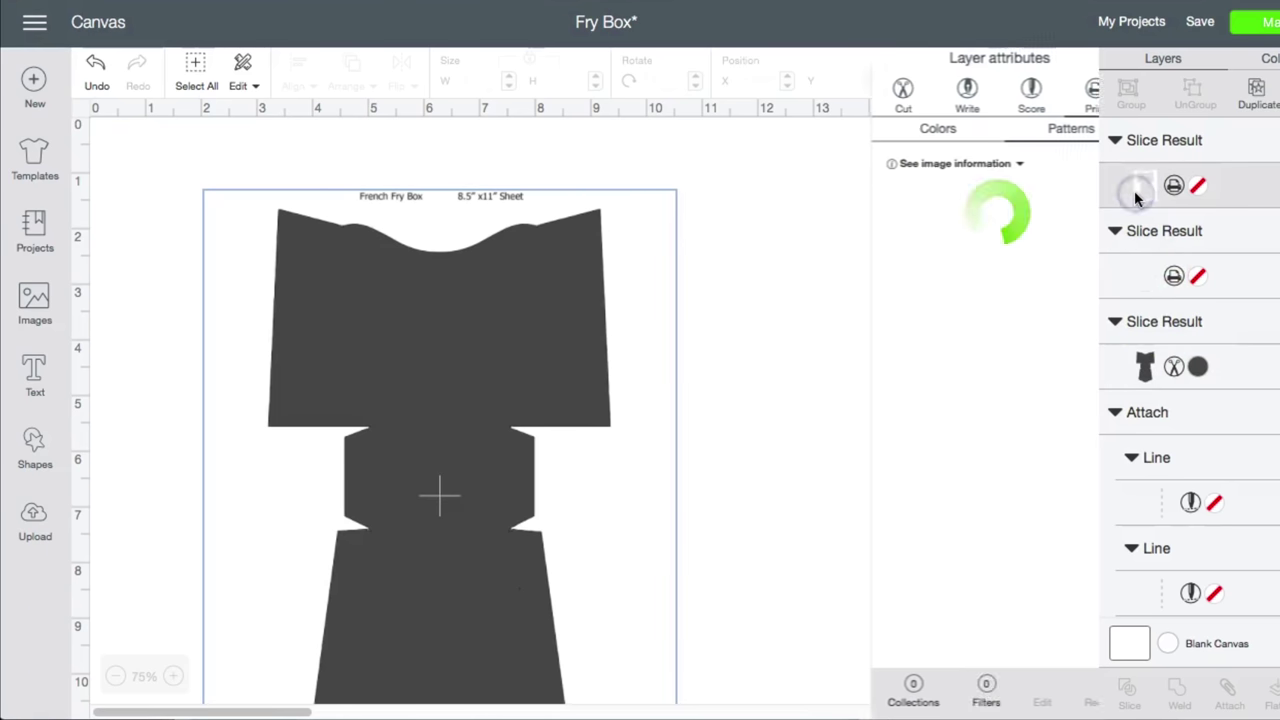
key(Delete)
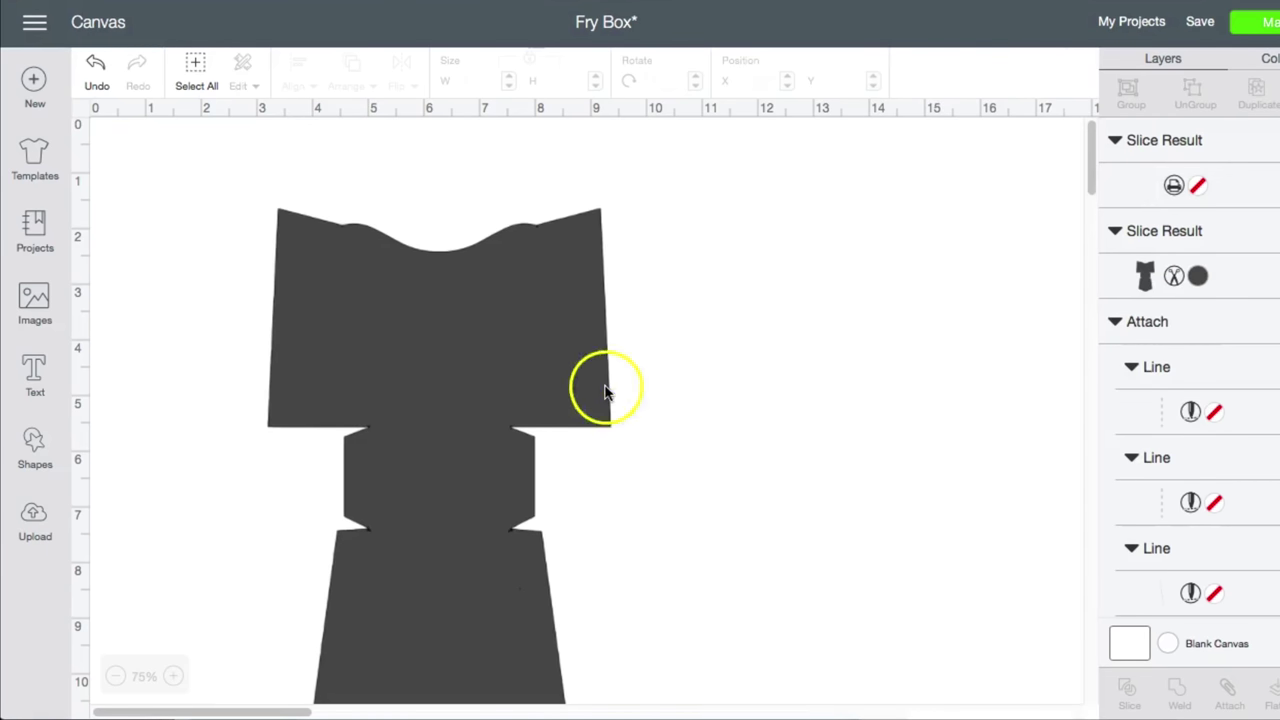
drag(605, 390, 793, 367)
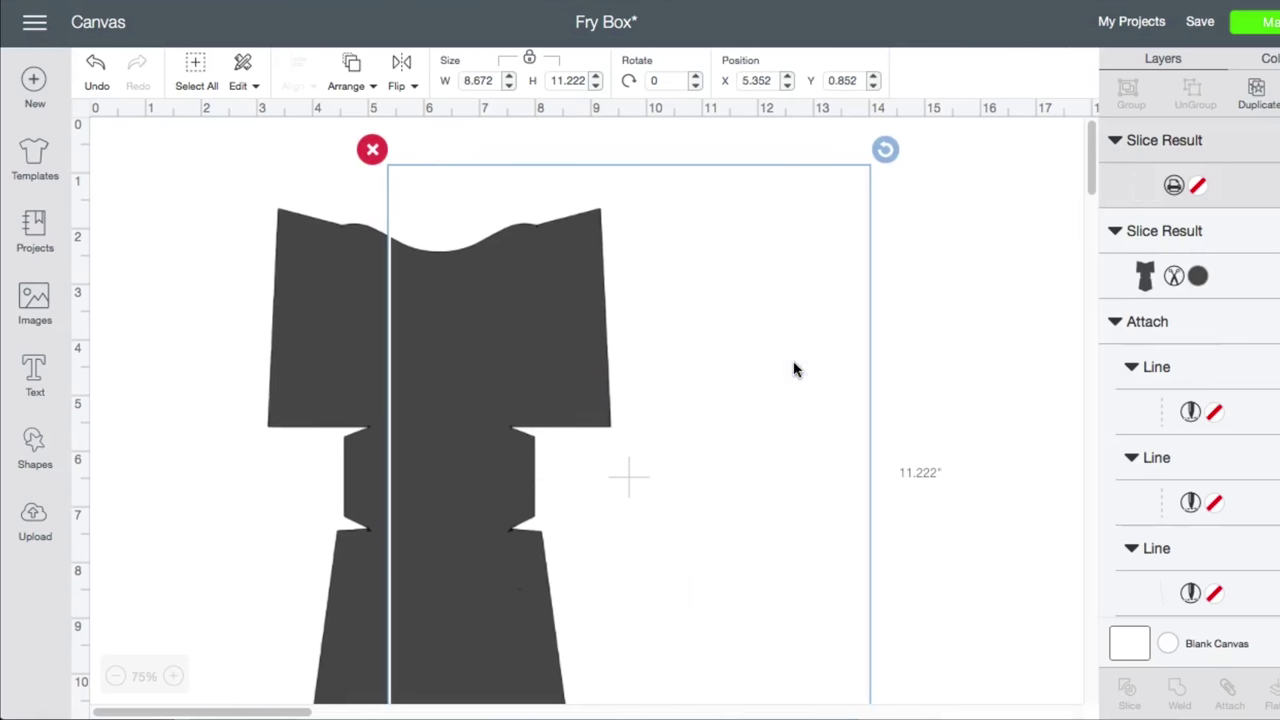
key(Delete)
- Set the fry box shape's height to 9.25 inches and move it toward the canvas left
click(477, 349)
drag(477, 349, 508, 341)
click(540, 80)
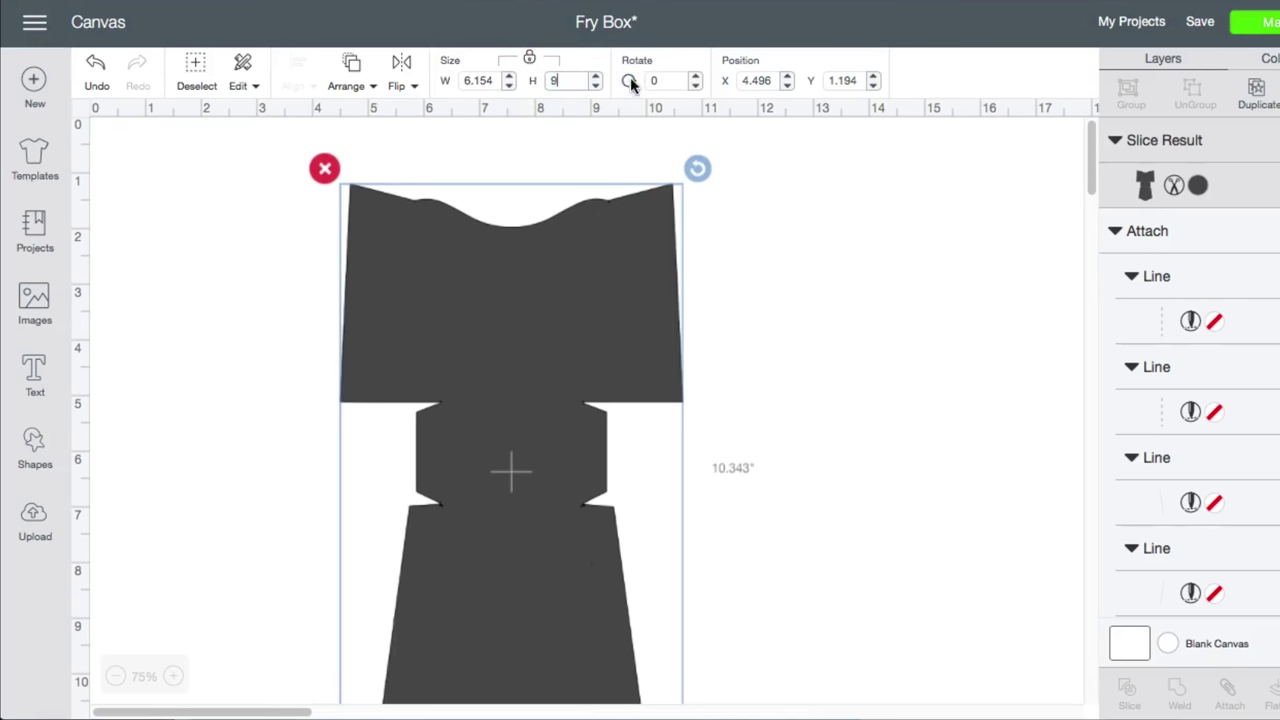
text(9.2)
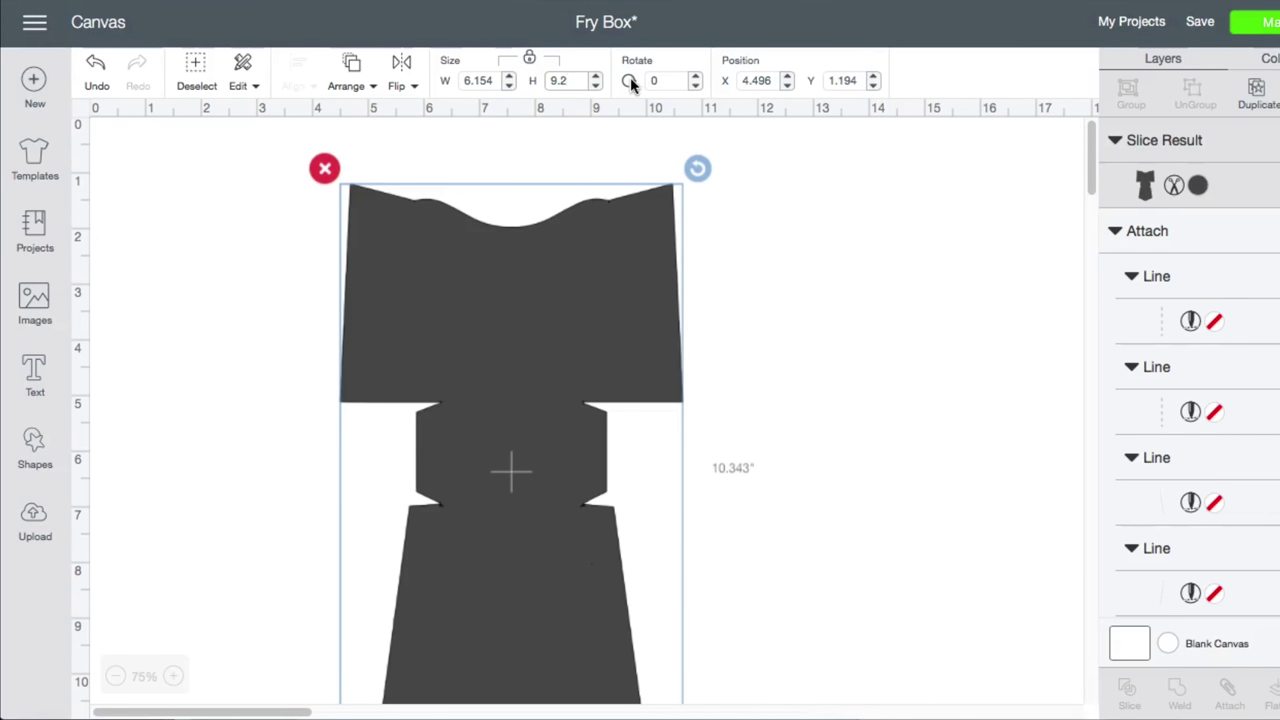
text(5)
key(Return)
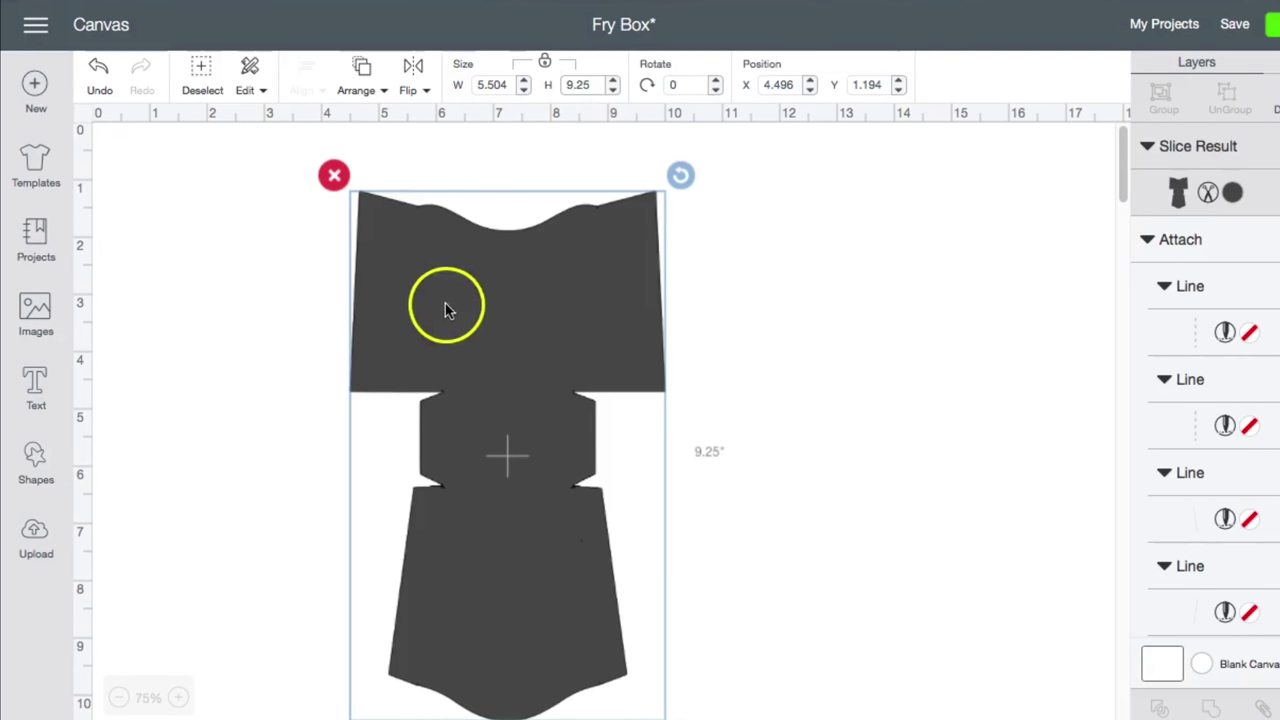
drag(500, 334, 373, 317)
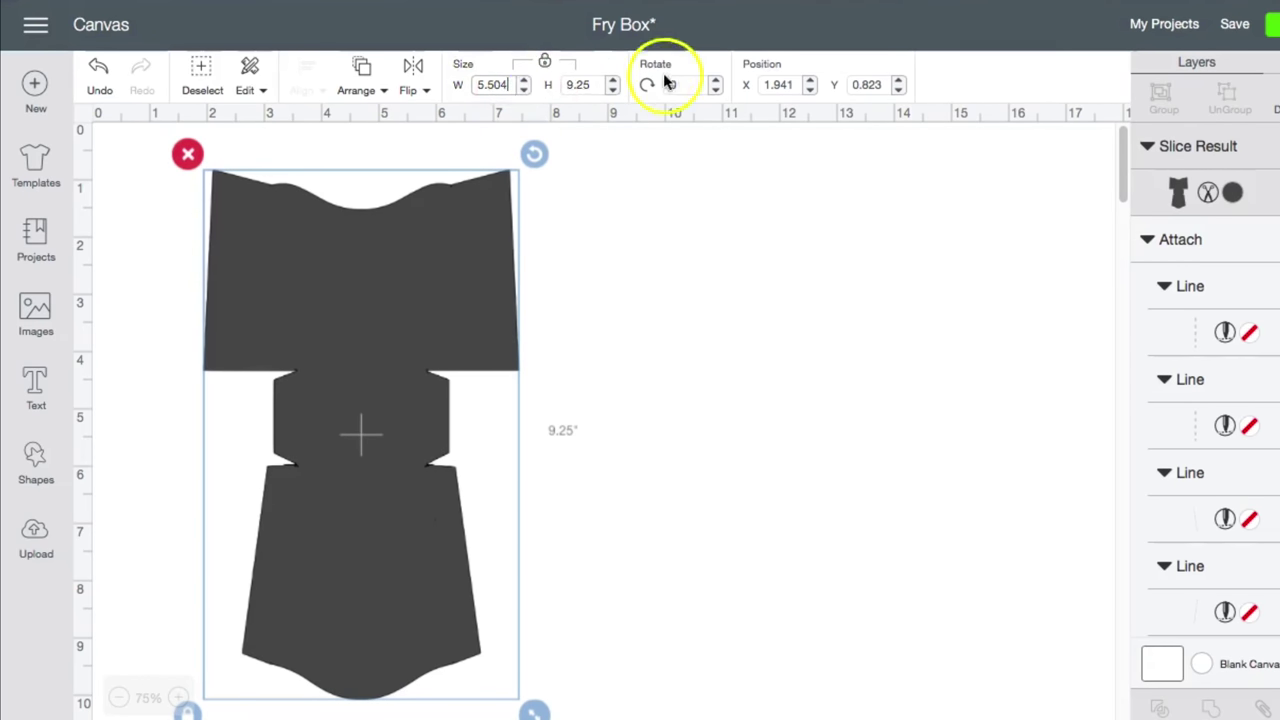
- Change the fry box shape's layer to Print and fill it with the pink polka-dot pattern
click(545, 64)
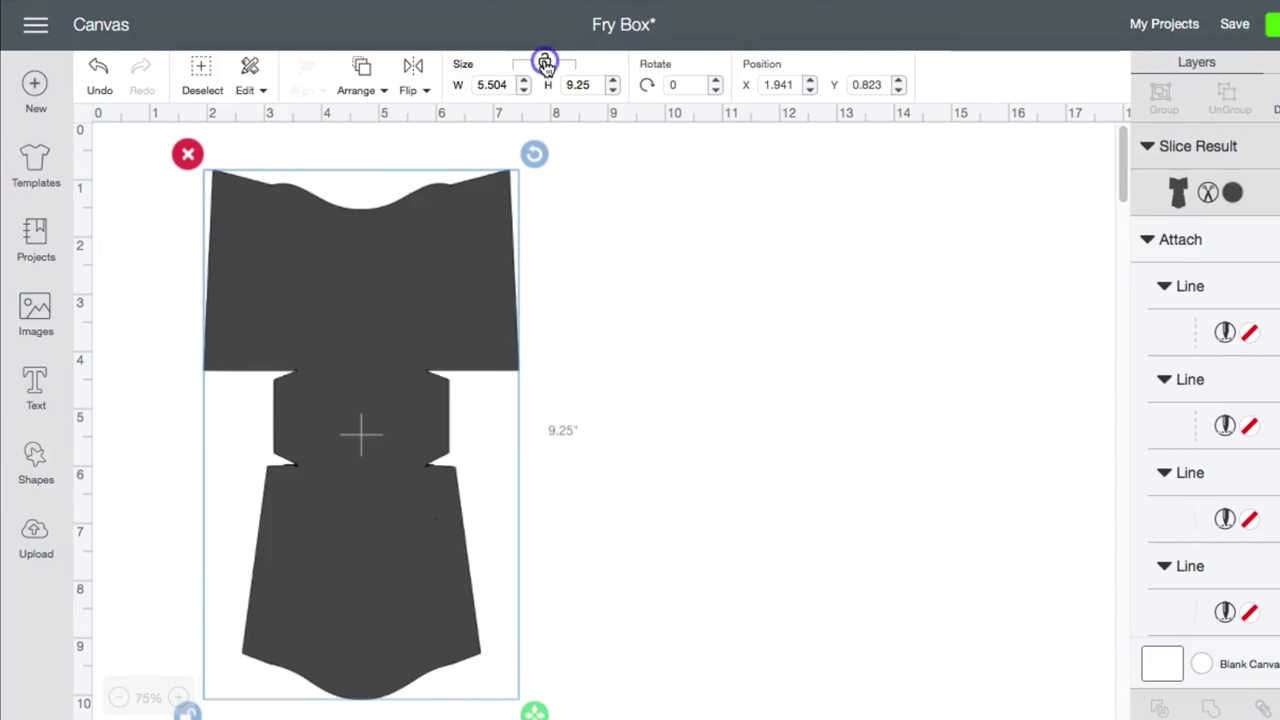
click(504, 85)
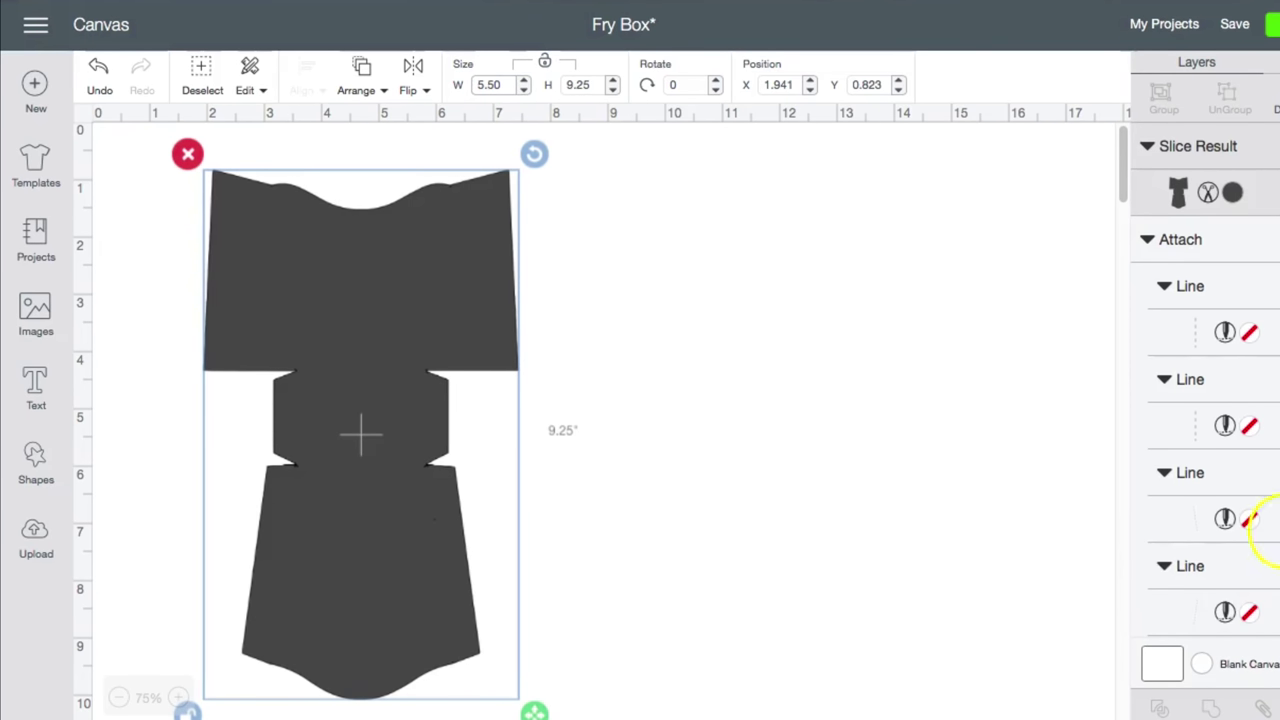
click(1237, 193)
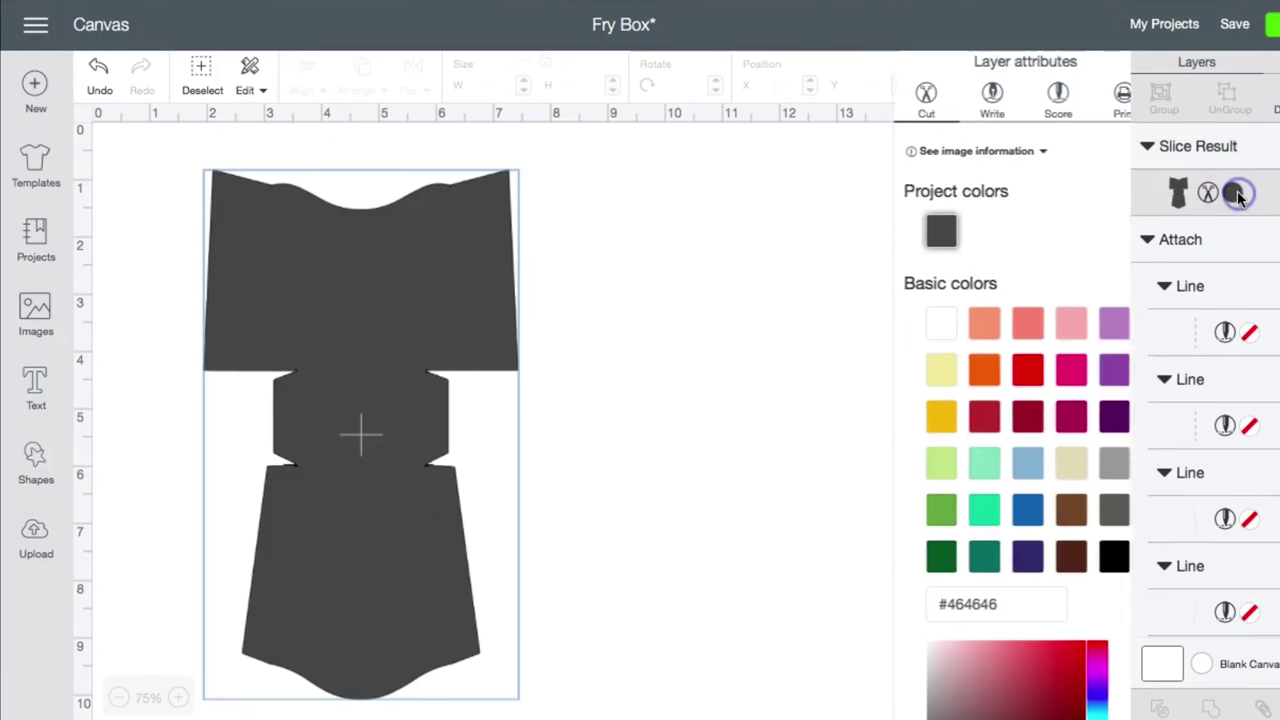
click(1097, 105)
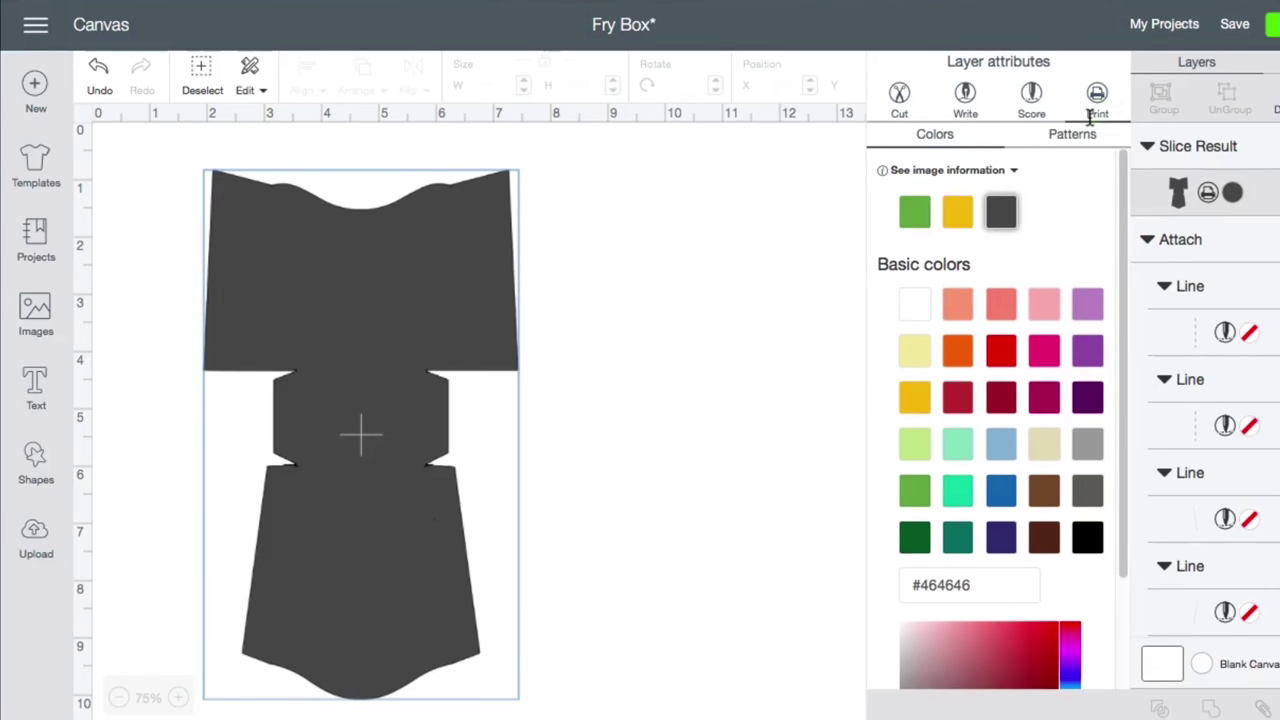
click(1057, 137)
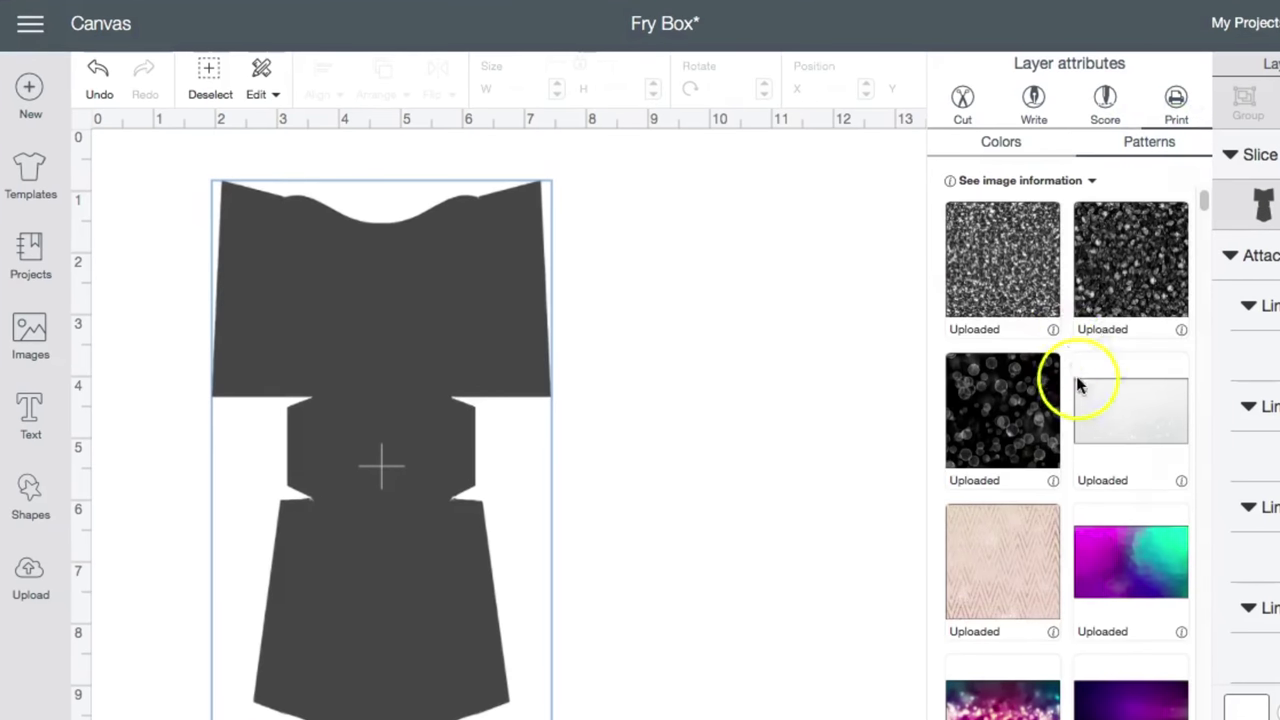
scroll(1088, 430, down, 10)
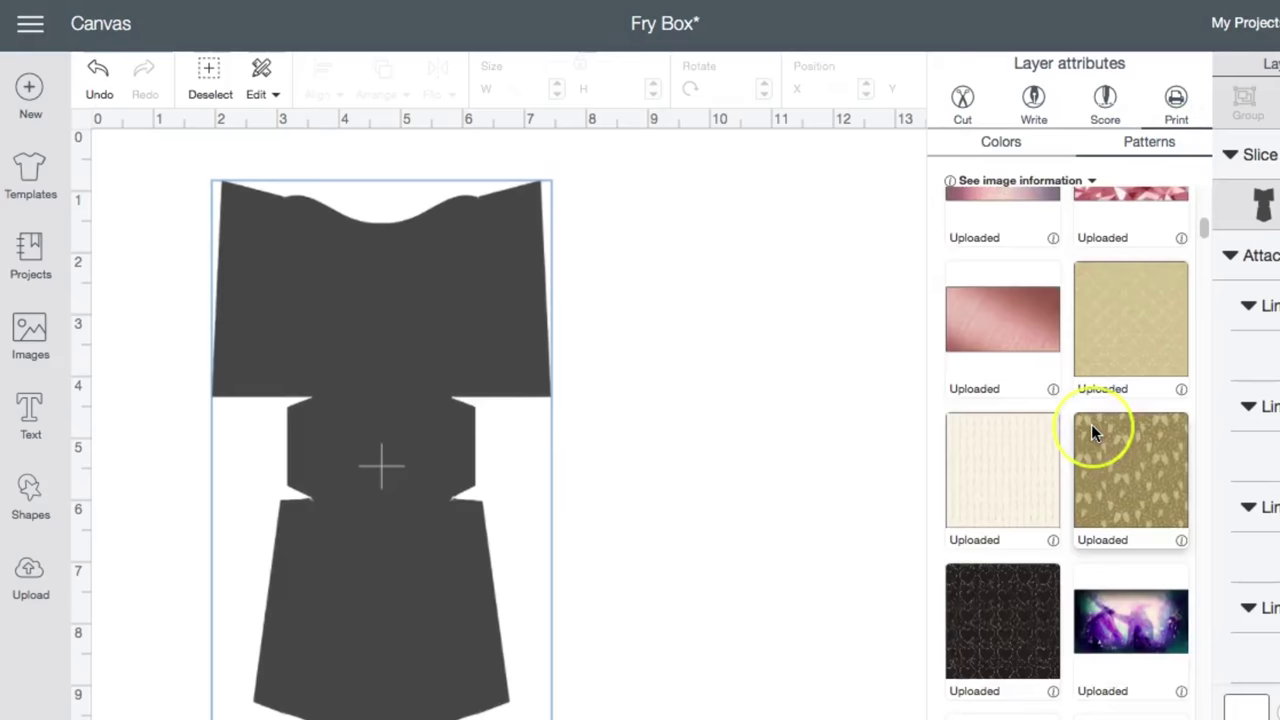
scroll(1083, 436, down, 10)
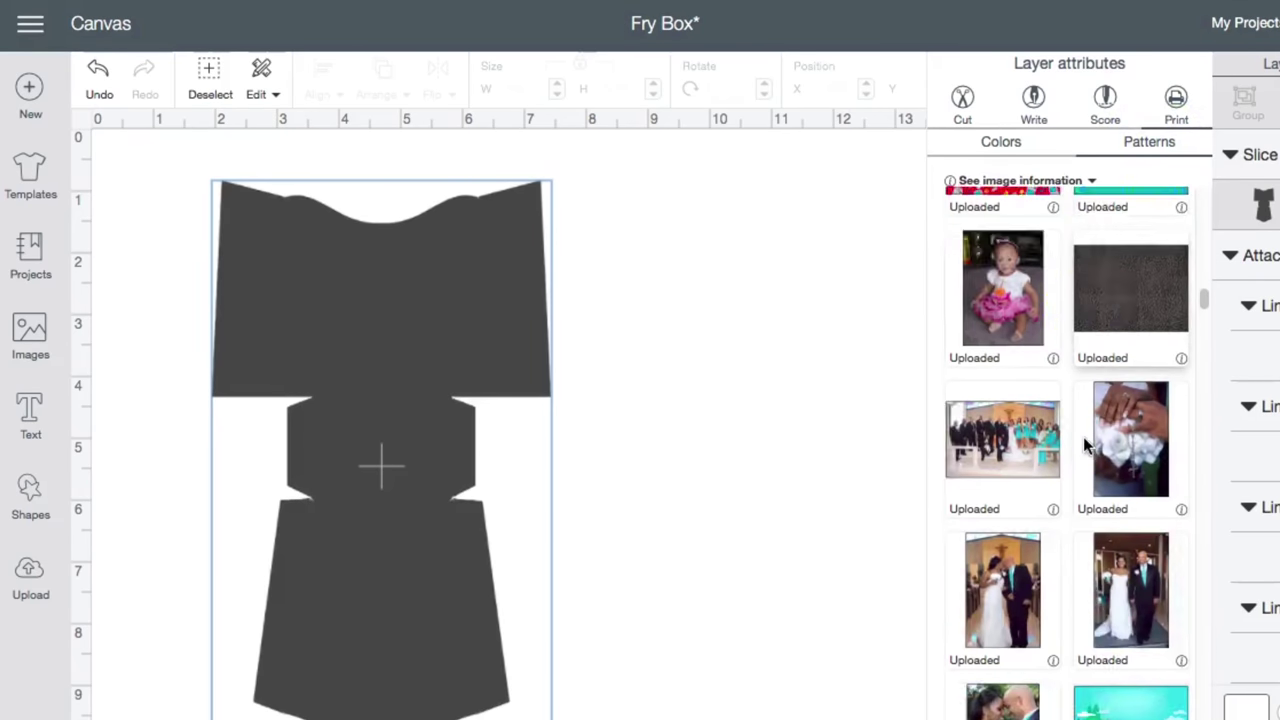
scroll(1150, 375, up, 2)
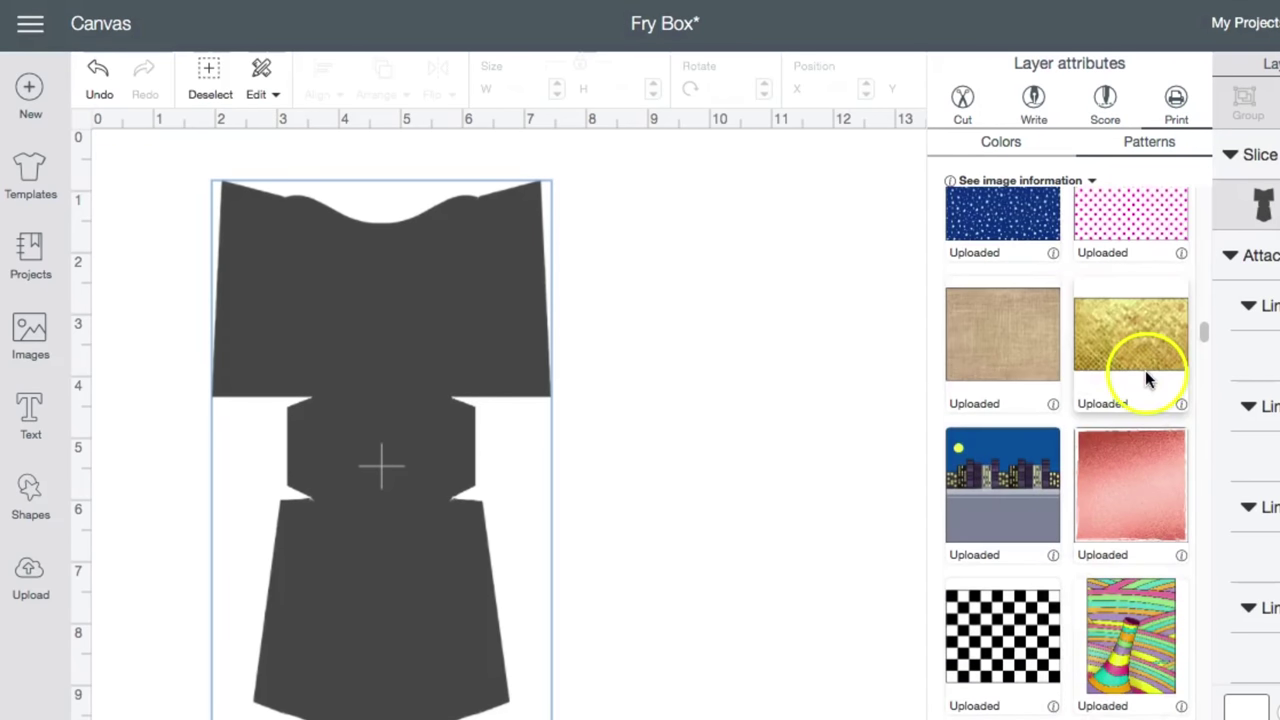
scroll(1140, 350, up, 2)
click(1127, 360)
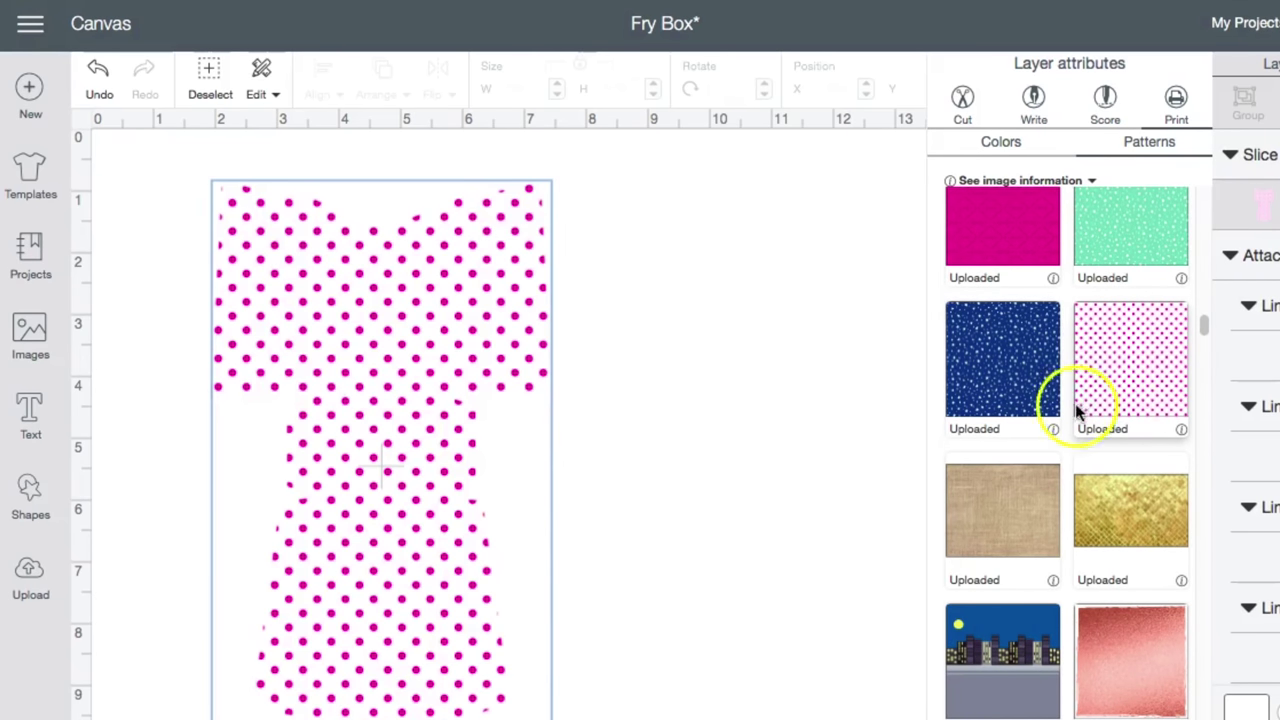
- Nudge the right dashed score line on the flattened Shopkins panel, checking it against the template preview
click(790, 522)
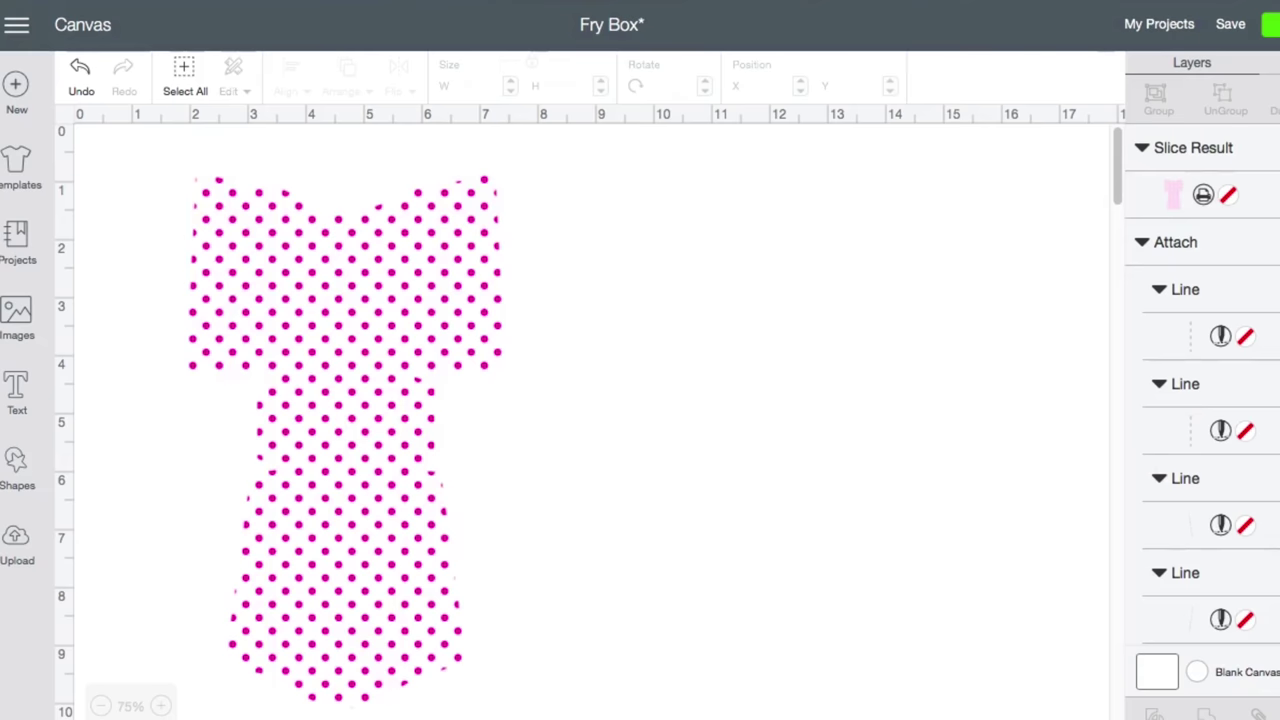
scroll(1276, 518, down, 3)
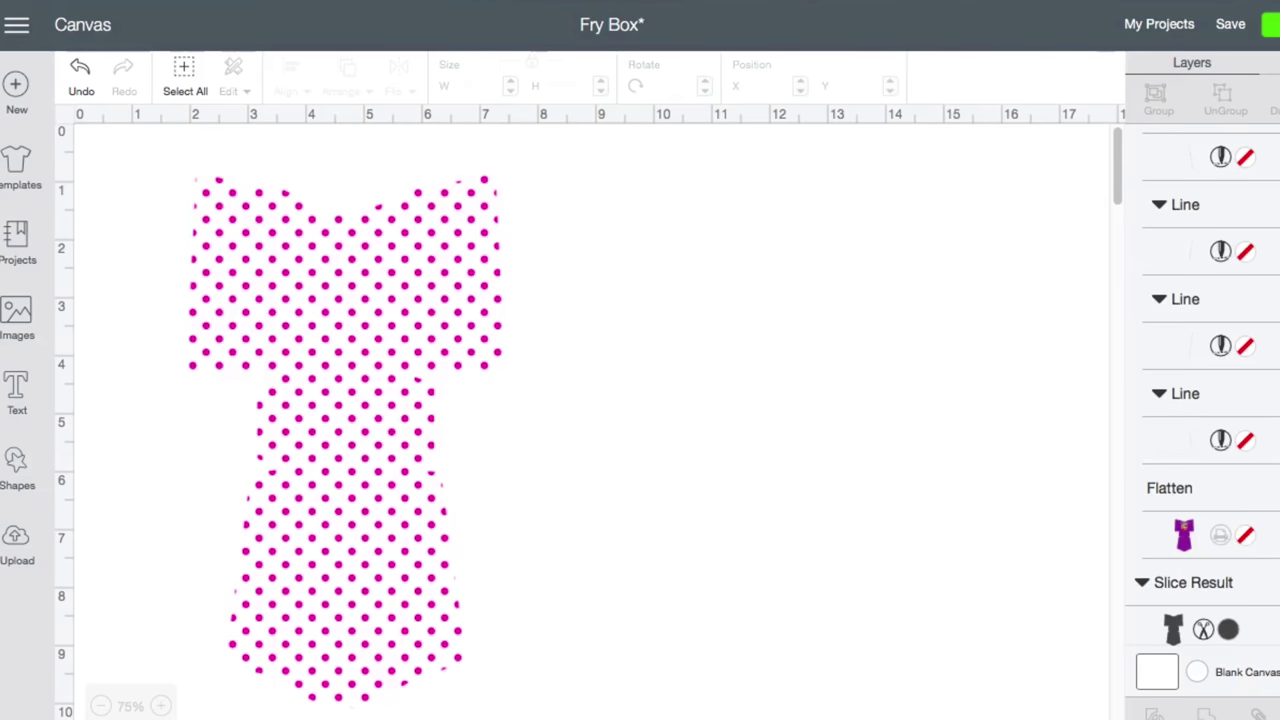
click(1265, 512)
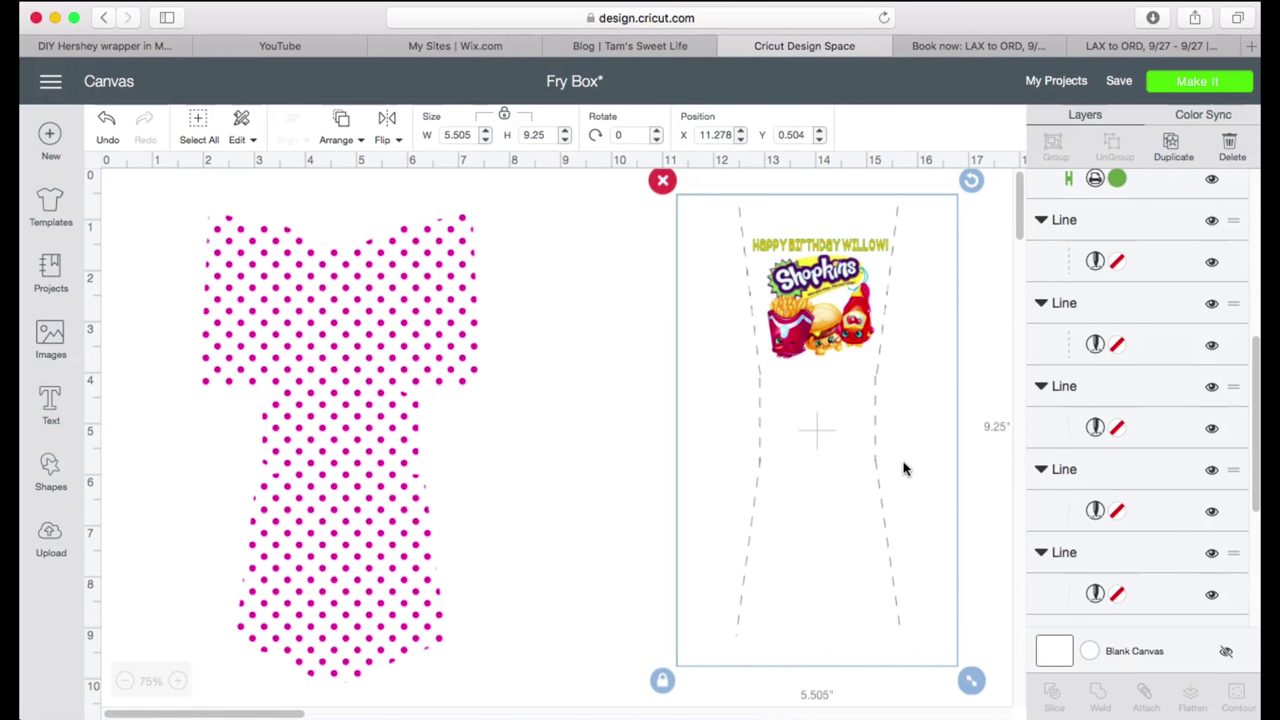
click(874, 388)
drag(875, 390, 877, 391)
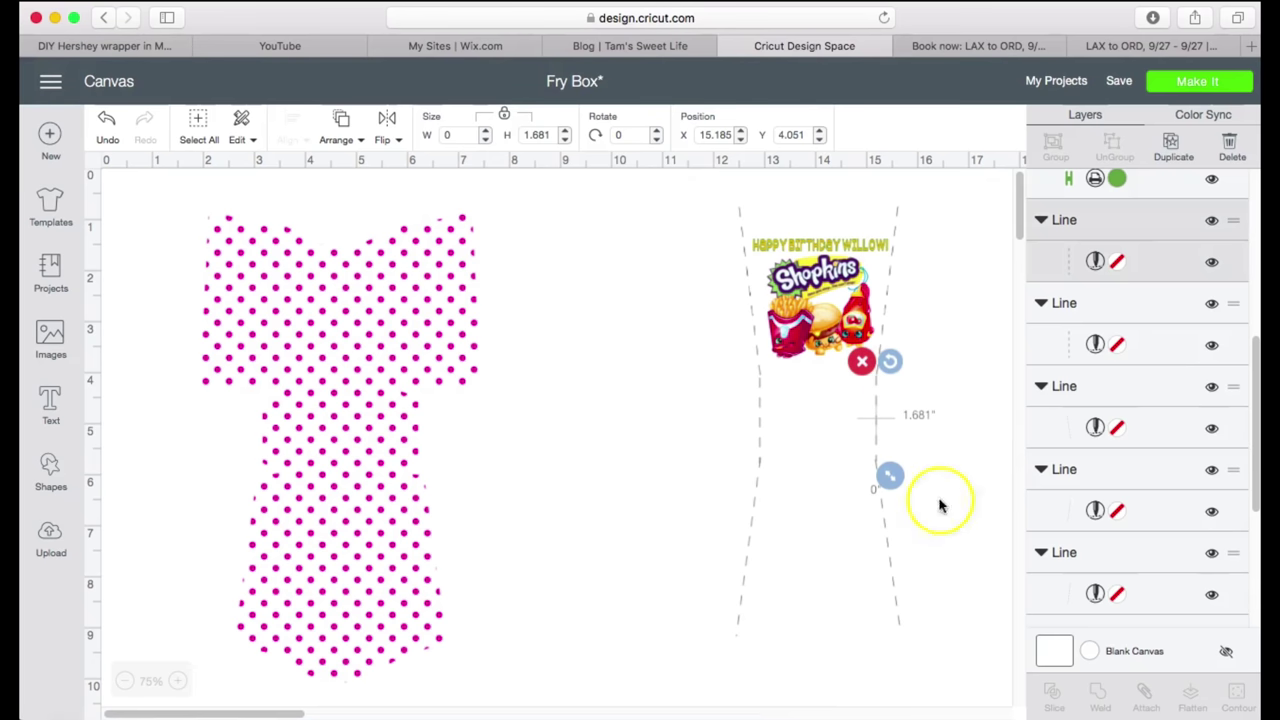
click(1157, 715)
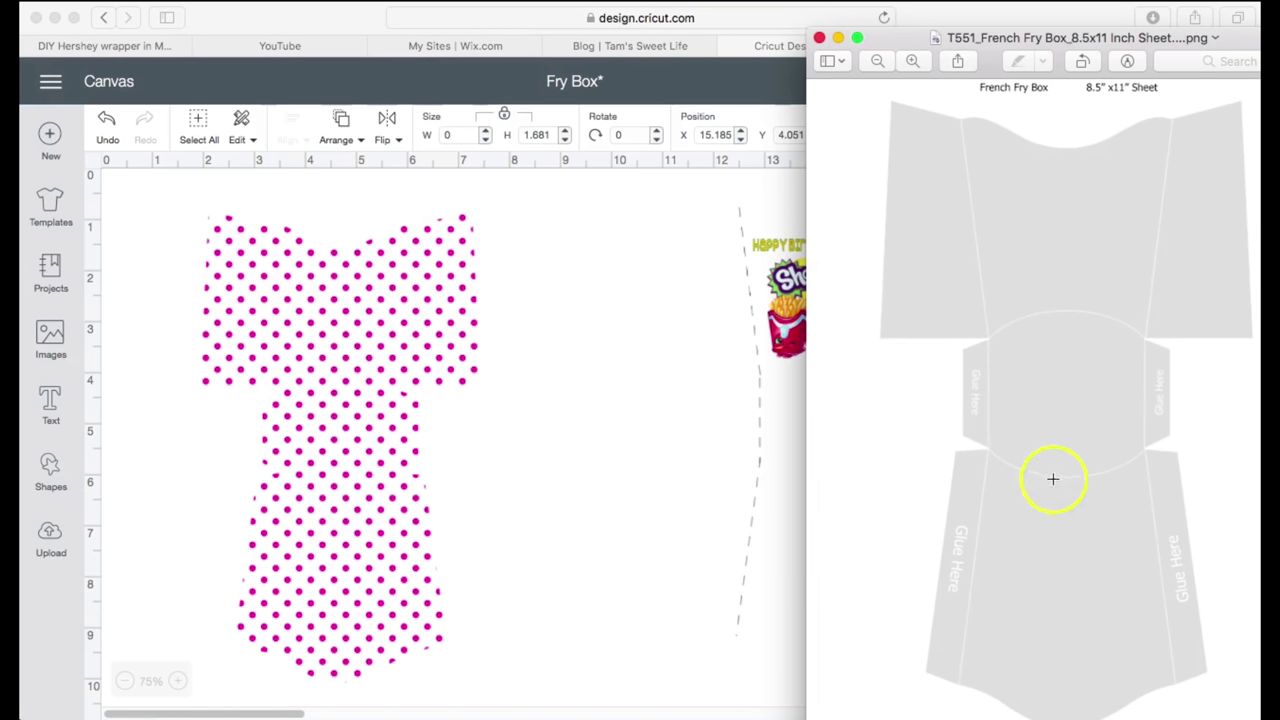
click(720, 425)
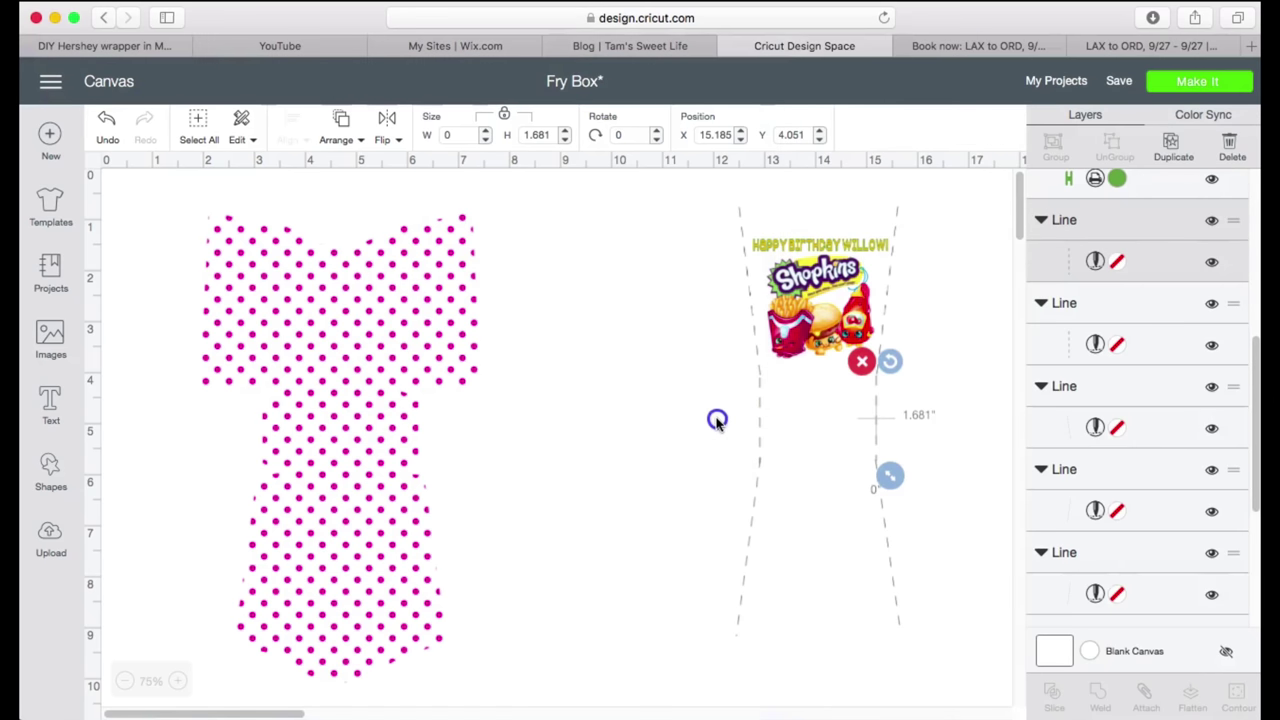
click(833, 314)
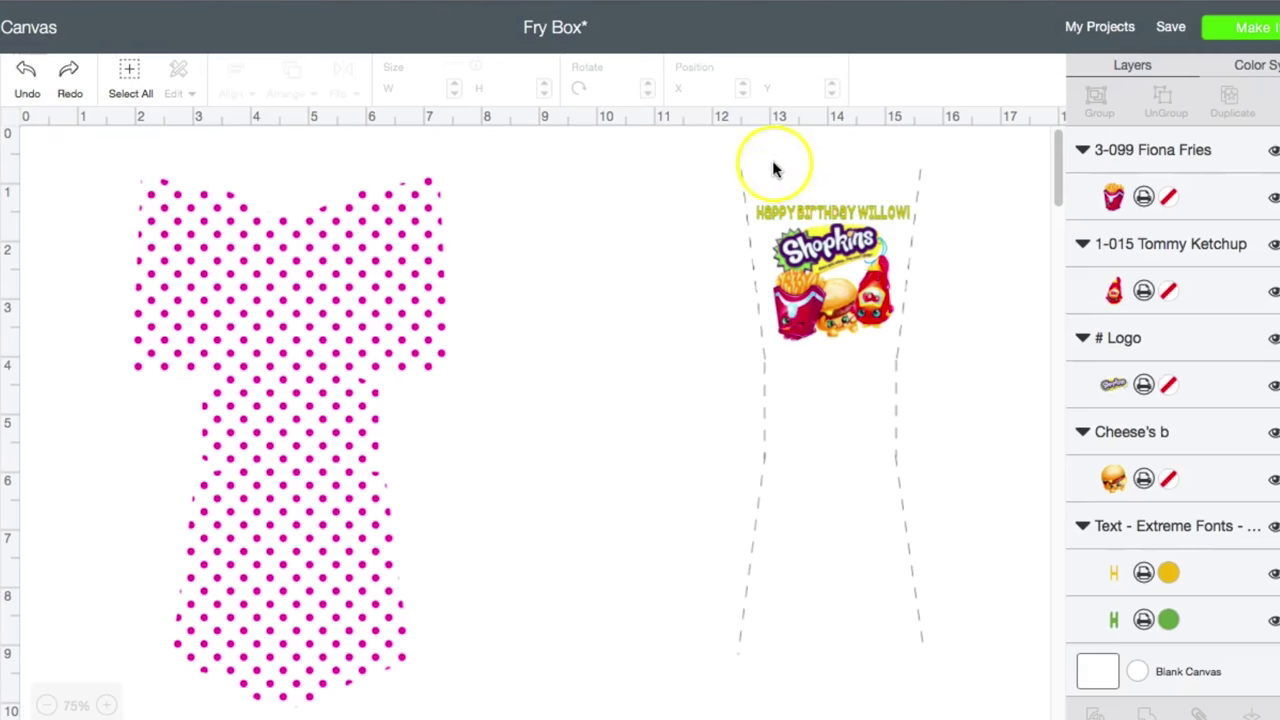
- Group the Shopkins artwork and title, duplicate it, and place the copy on the pink box
drag(772, 163, 884, 308)
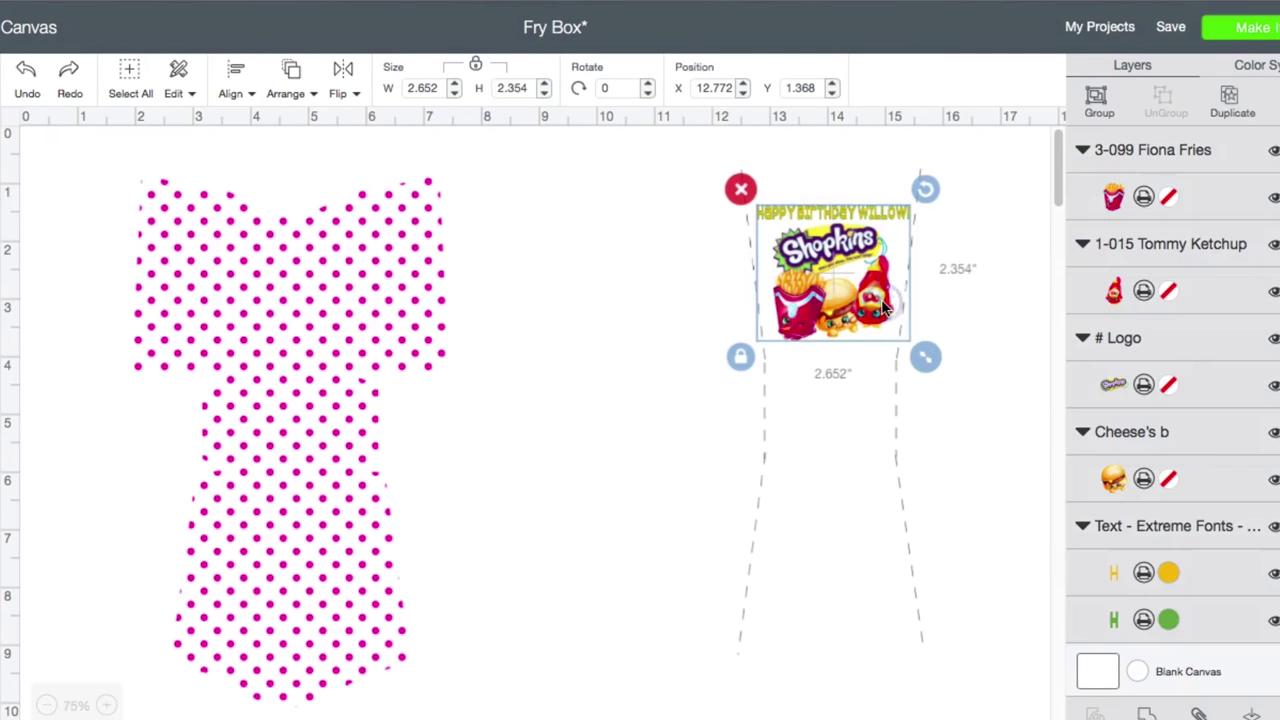
click(1100, 100)
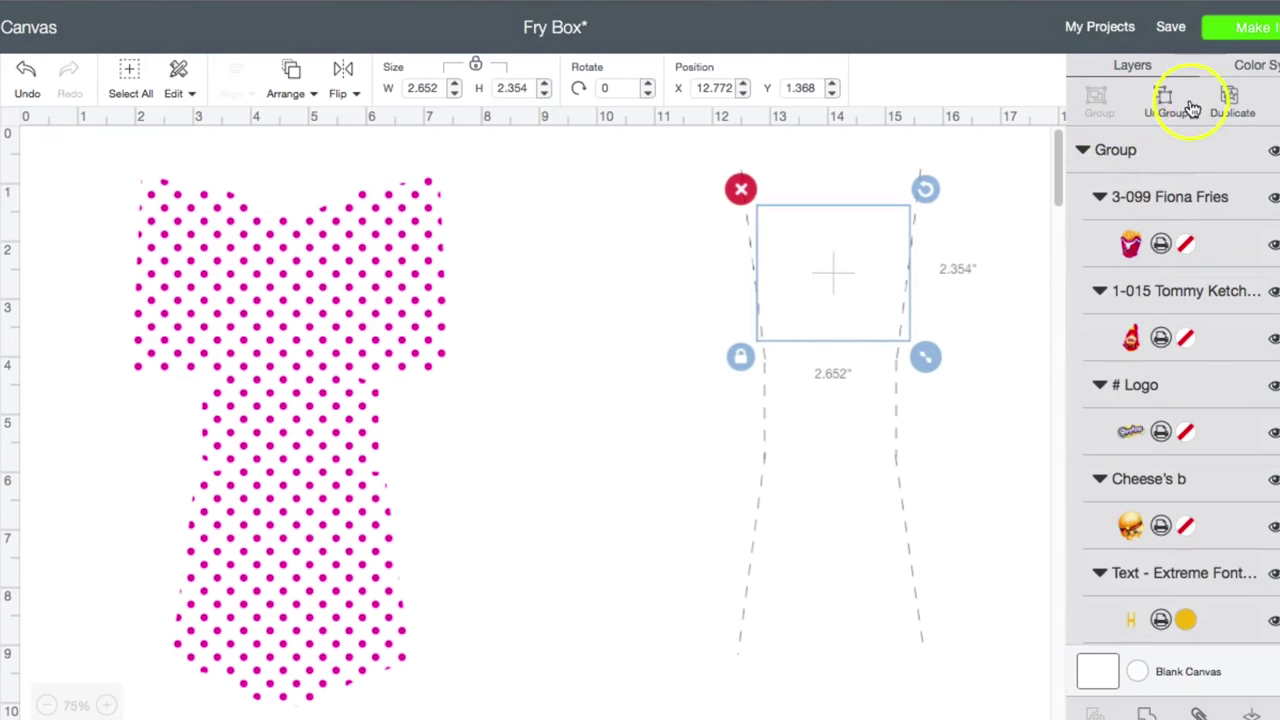
click(1237, 106)
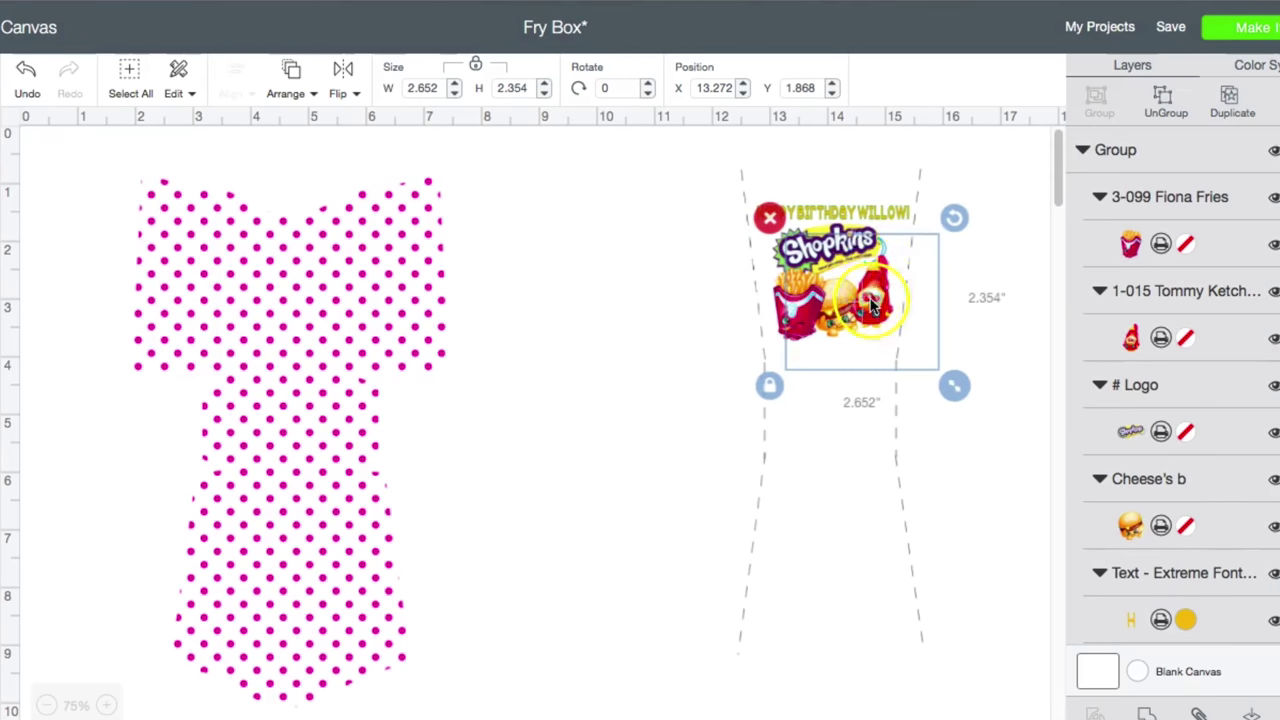
drag(796, 318, 298, 333)
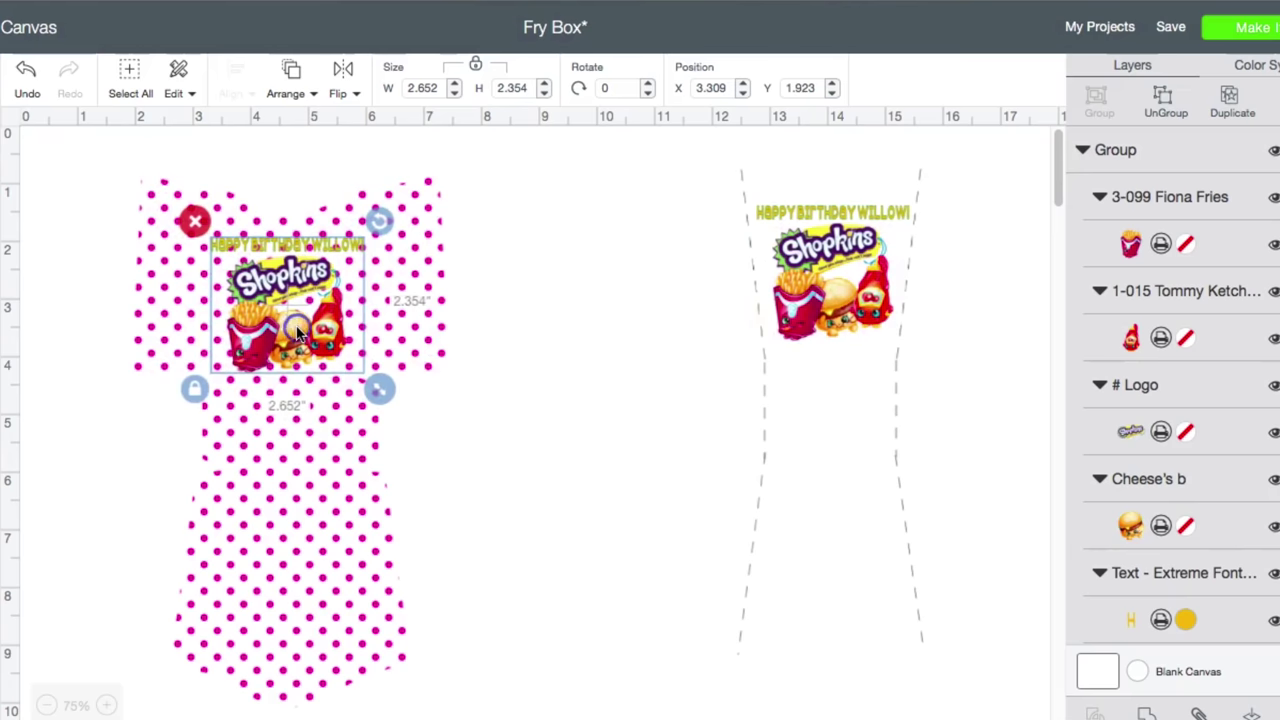
- Move the original artwork beside the pink box and select all the dashed score lines
click(828, 230)
drag(828, 230, 497, 254)
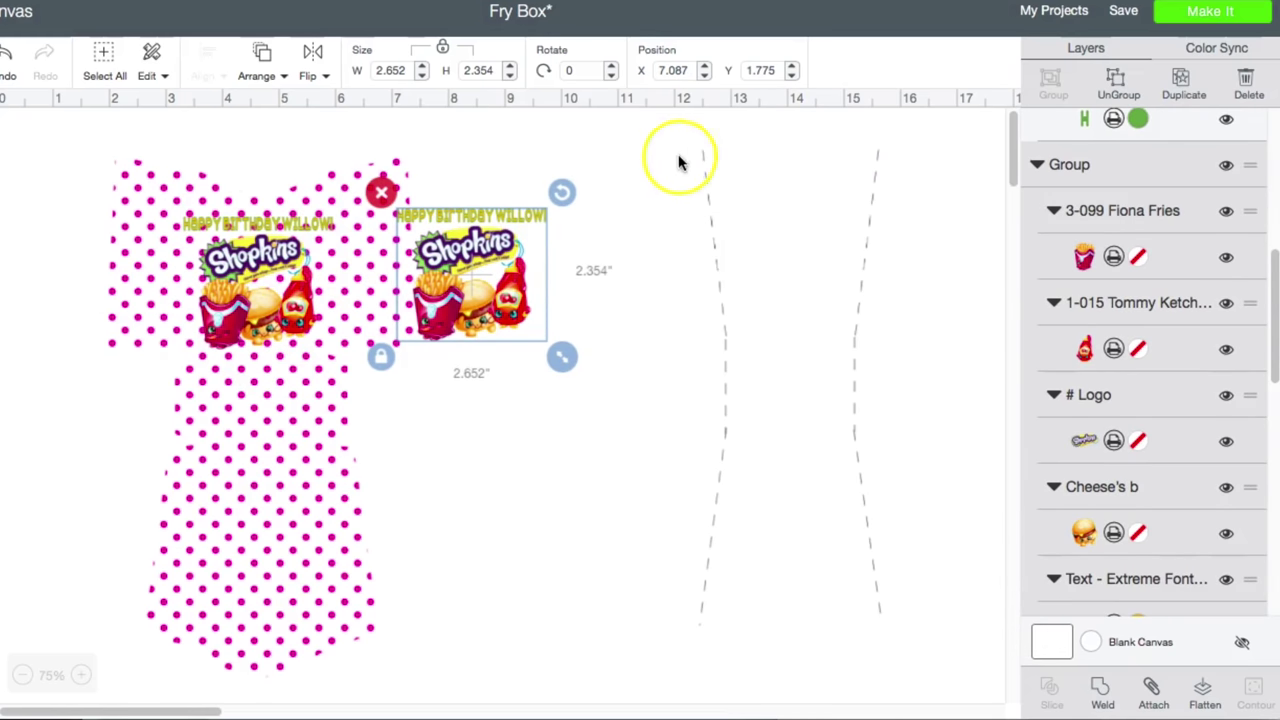
drag(643, 133, 942, 625)
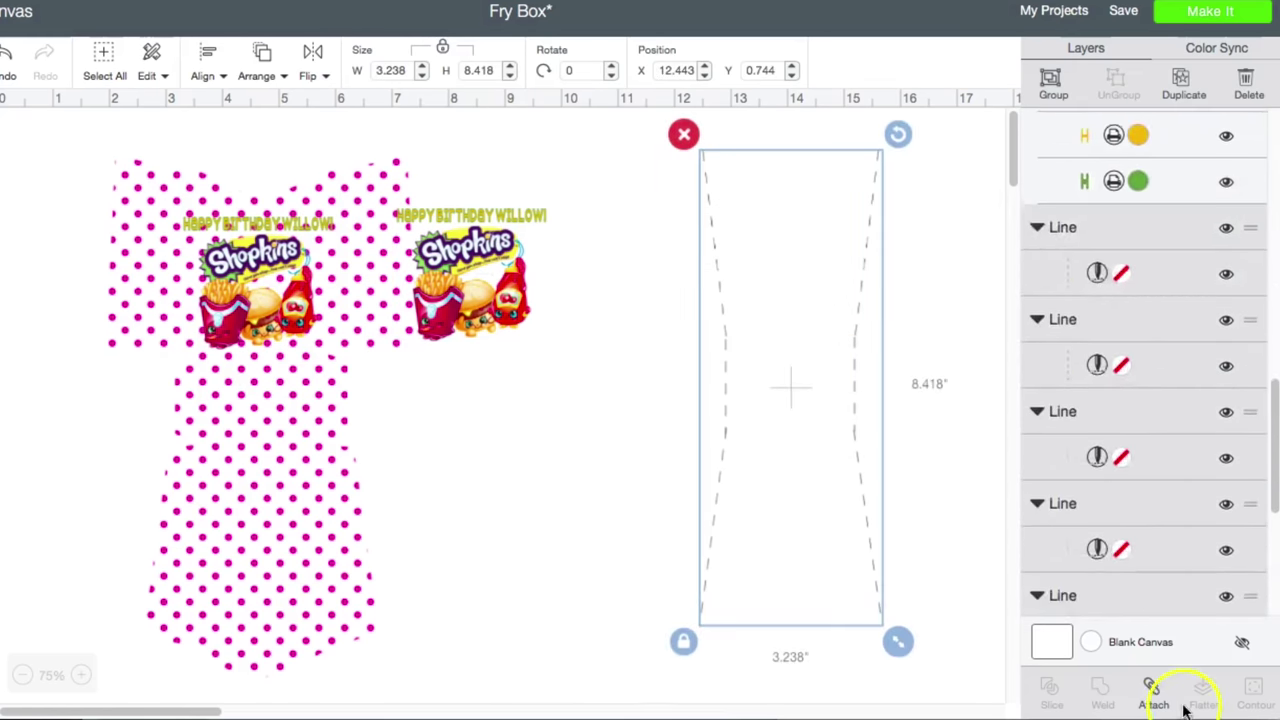
- Attach the dashed score lines into one set, duplicate it, and move the copy over the pink fry box
click(1166, 695)
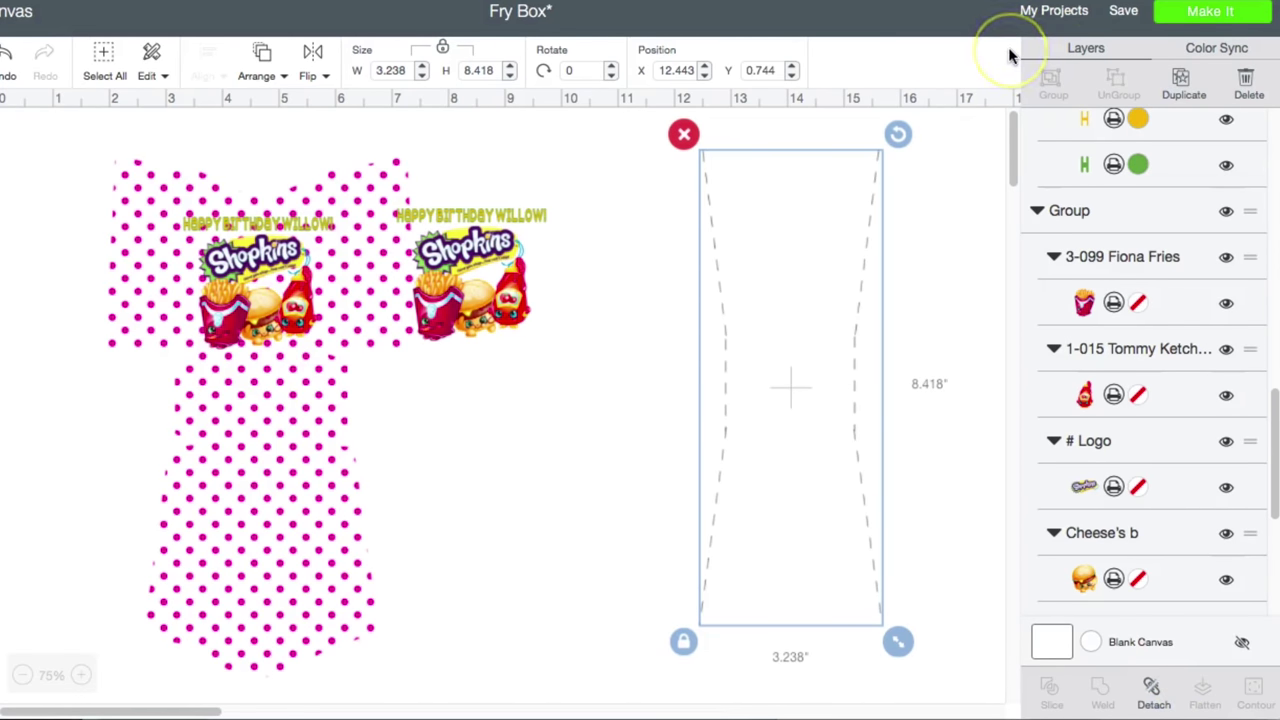
click(1183, 97)
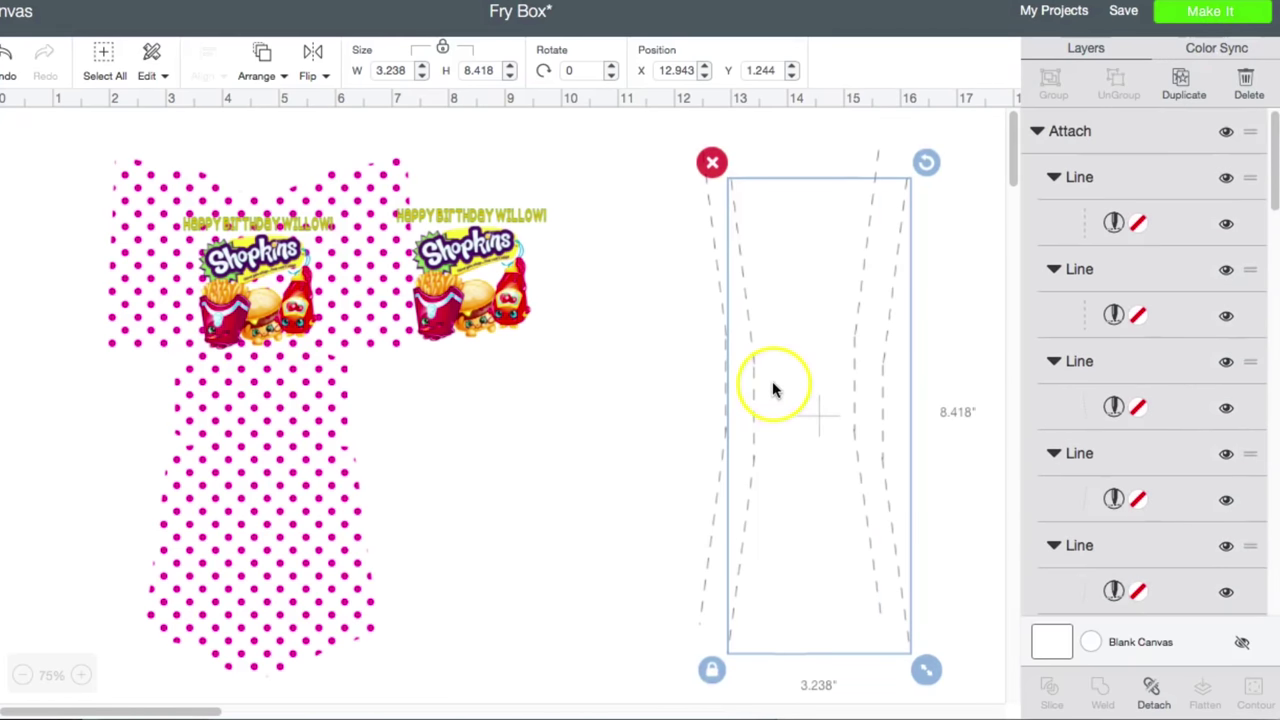
drag(771, 386, 460, 394)
click(750, 378)
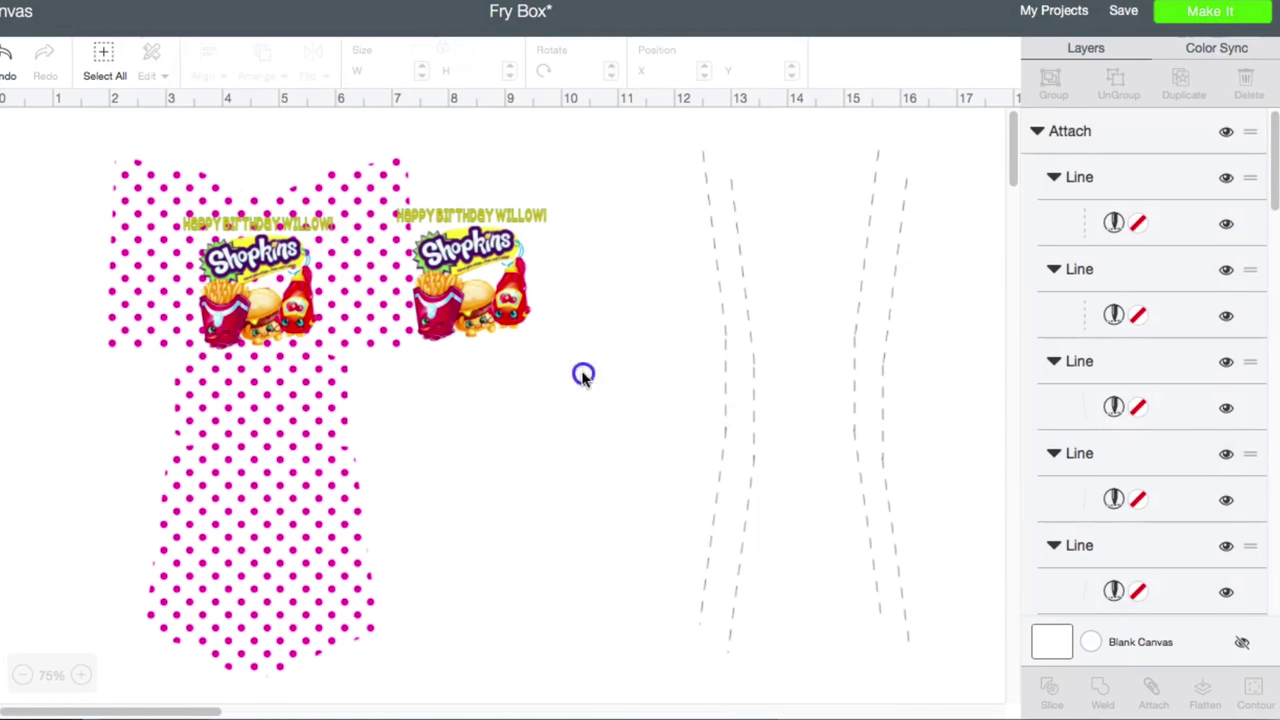
drag(749, 371, 201, 370)
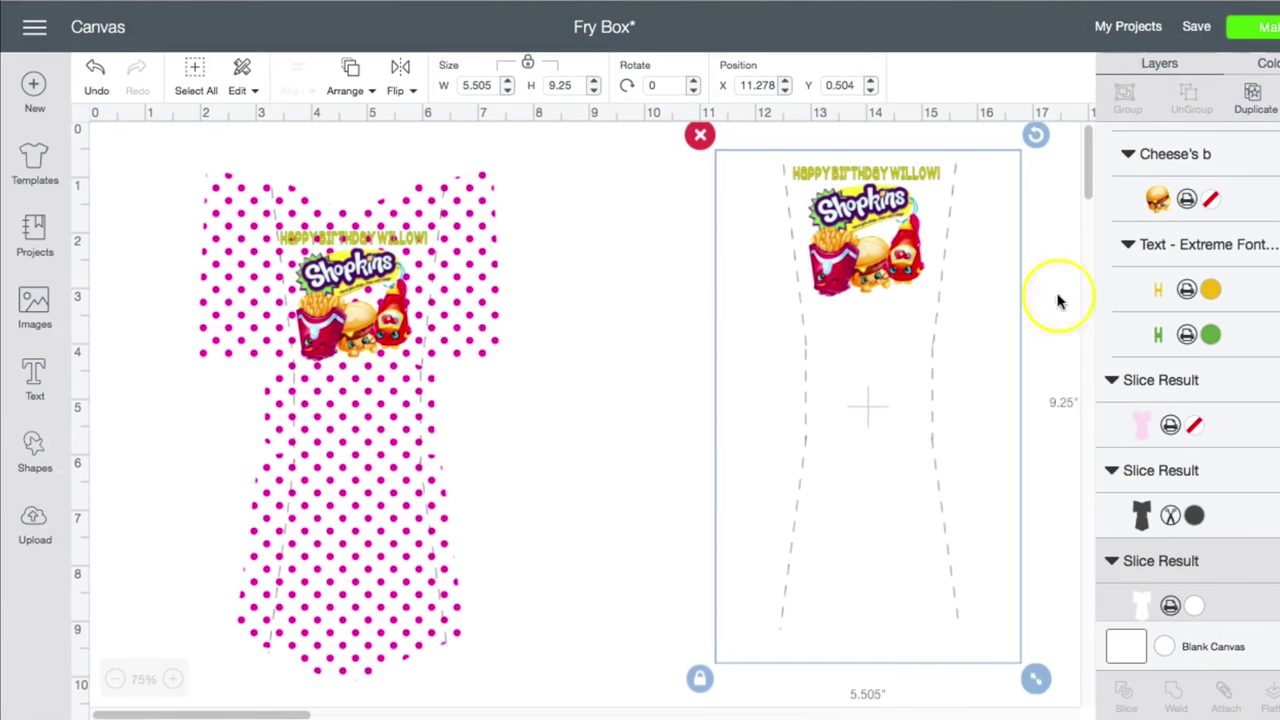
- Fill the blank fry box piece with the purple polka-dot print pattern
click(1195, 608)
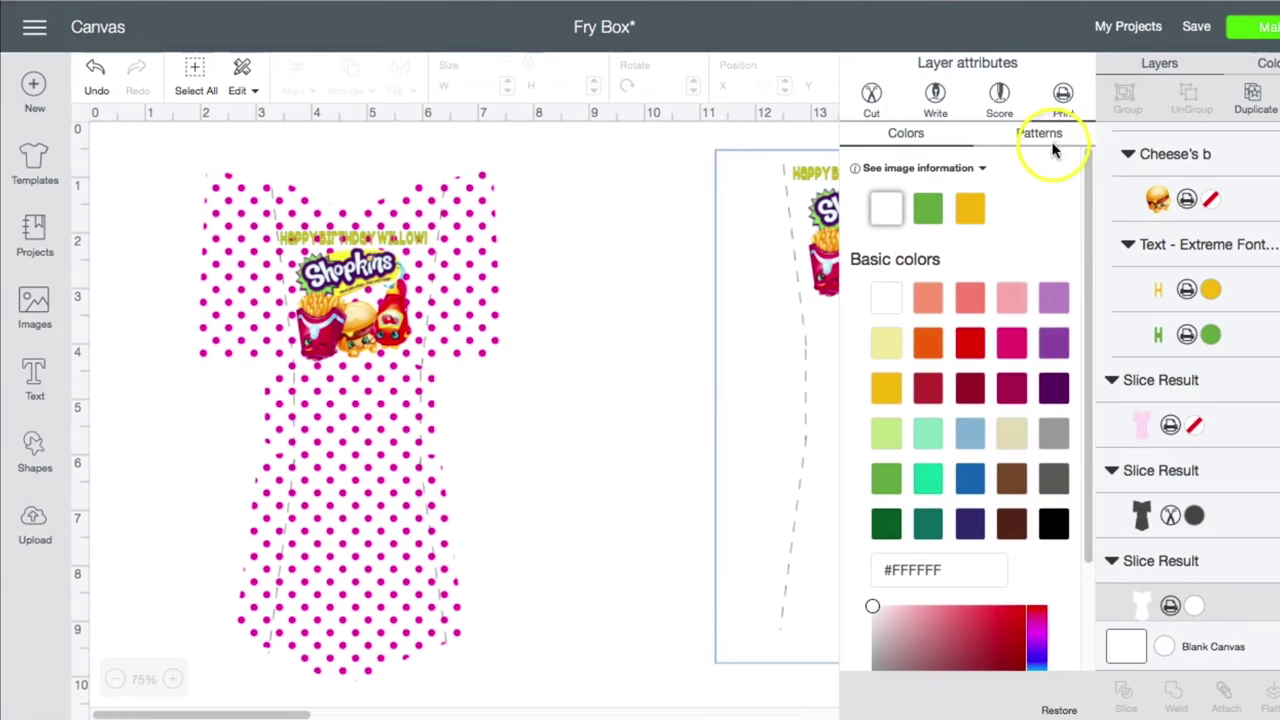
click(1054, 134)
scroll(948, 335, down, 2)
scroll(940, 320, down, 10)
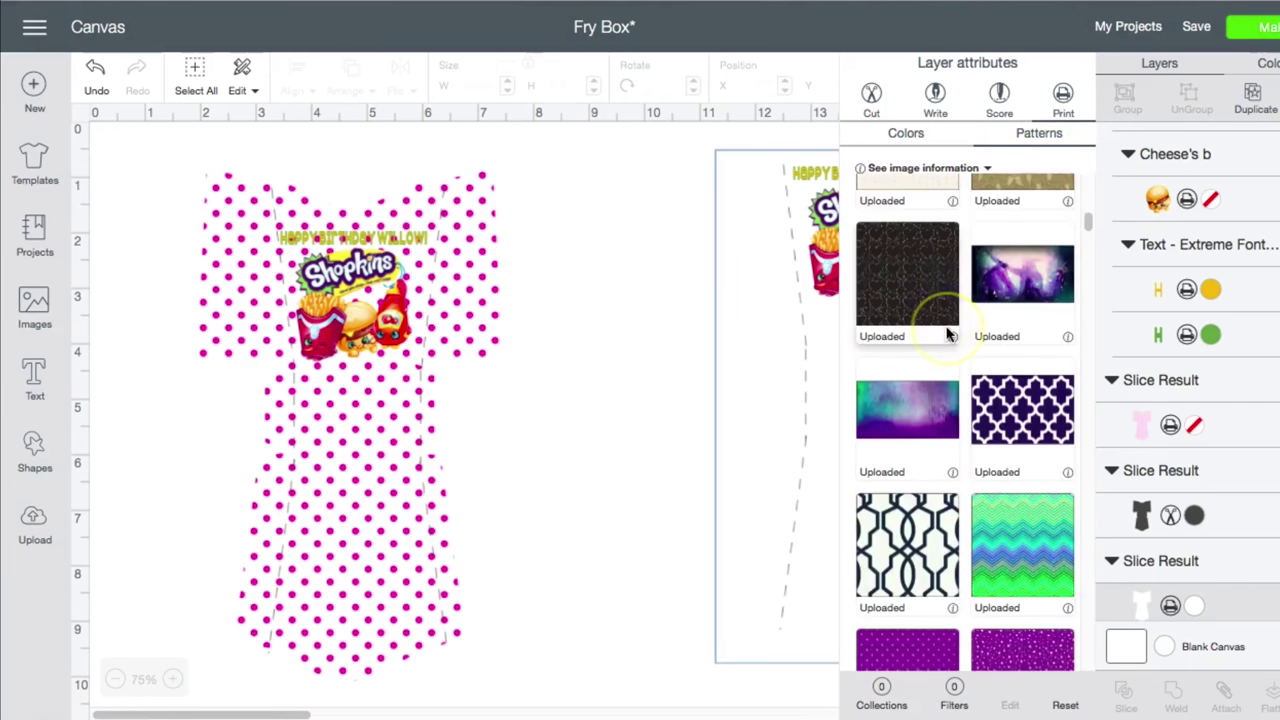
click(912, 233)
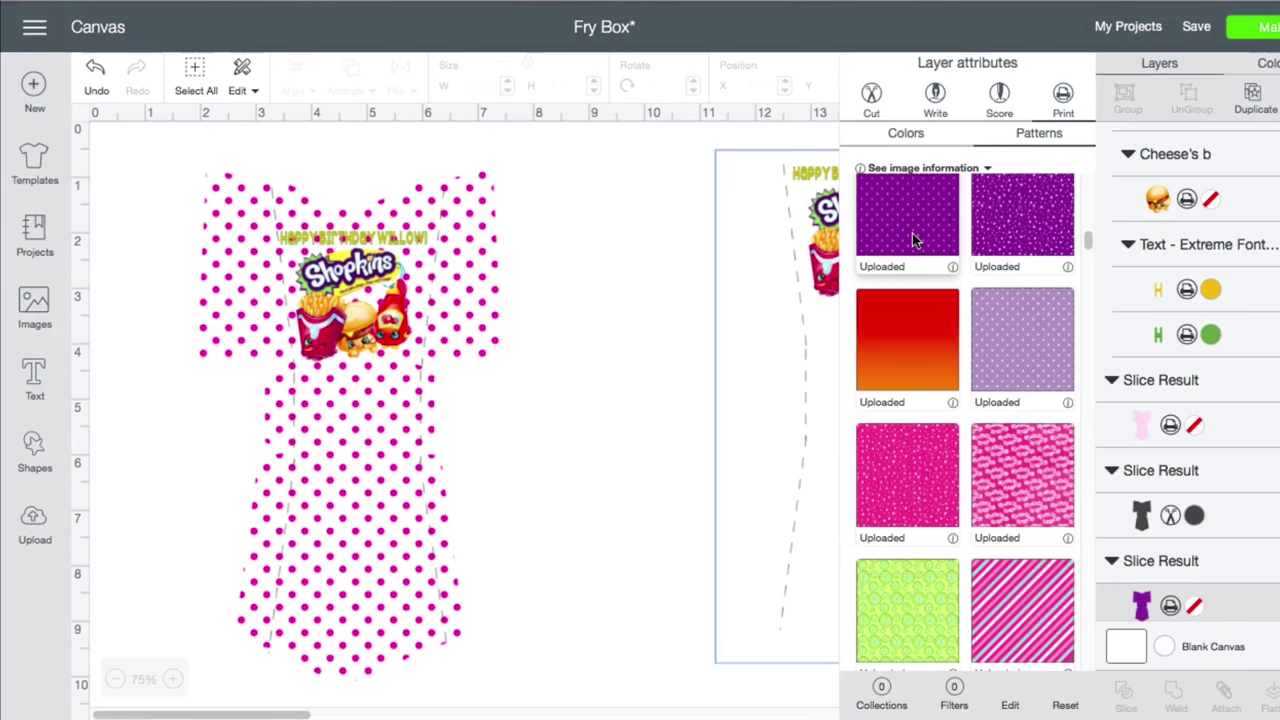
click(563, 350)
- Move the score-line set aside and select the whole purple fry box
click(853, 258)
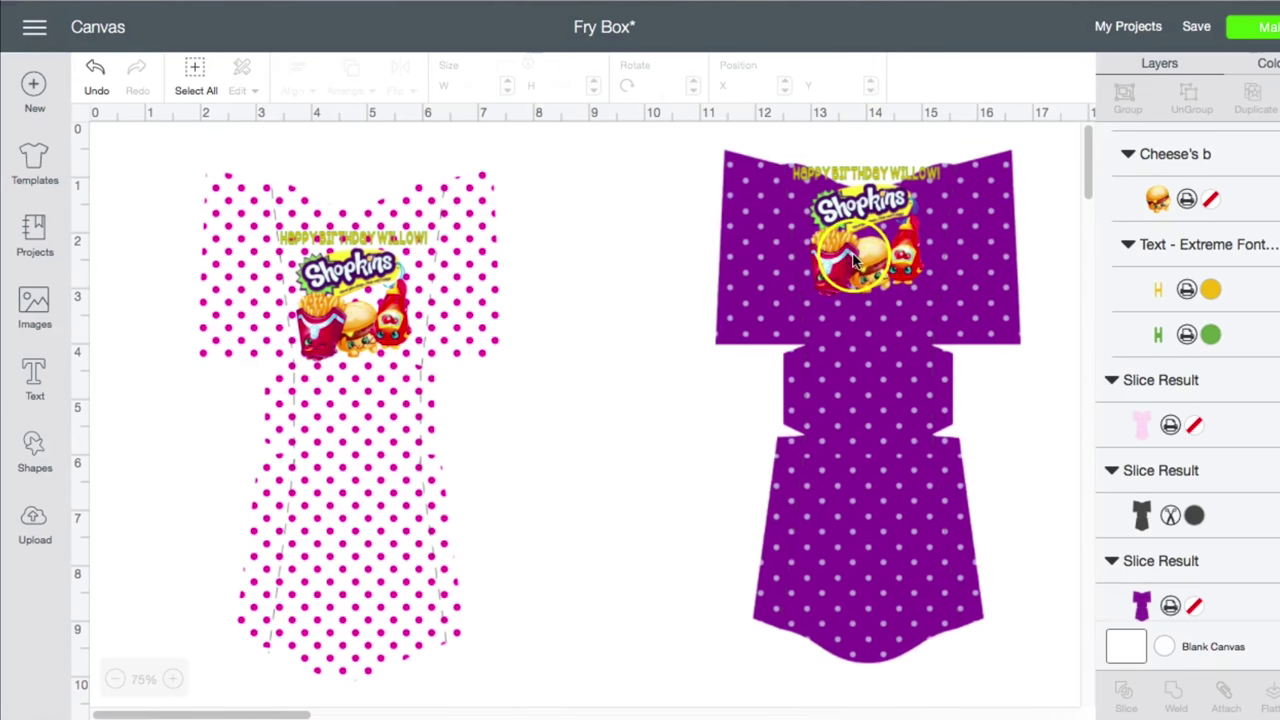
drag(928, 376, 503, 403)
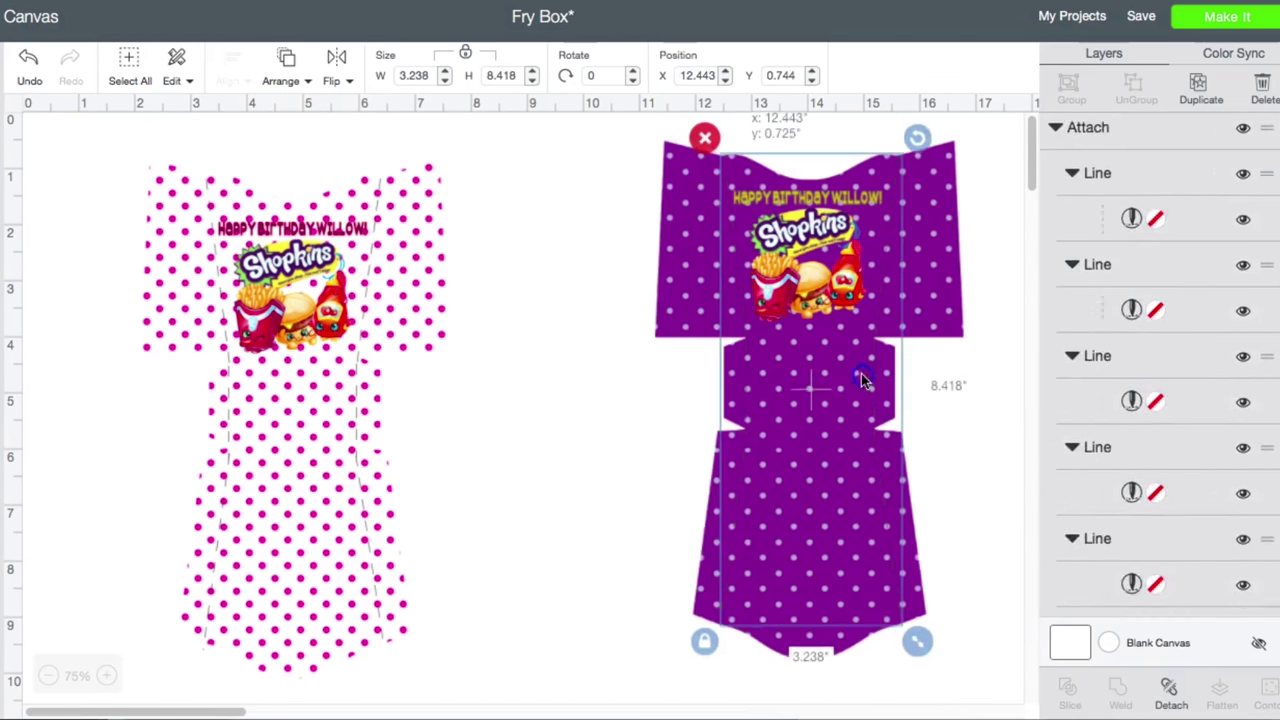
drag(664, 123, 994, 403)
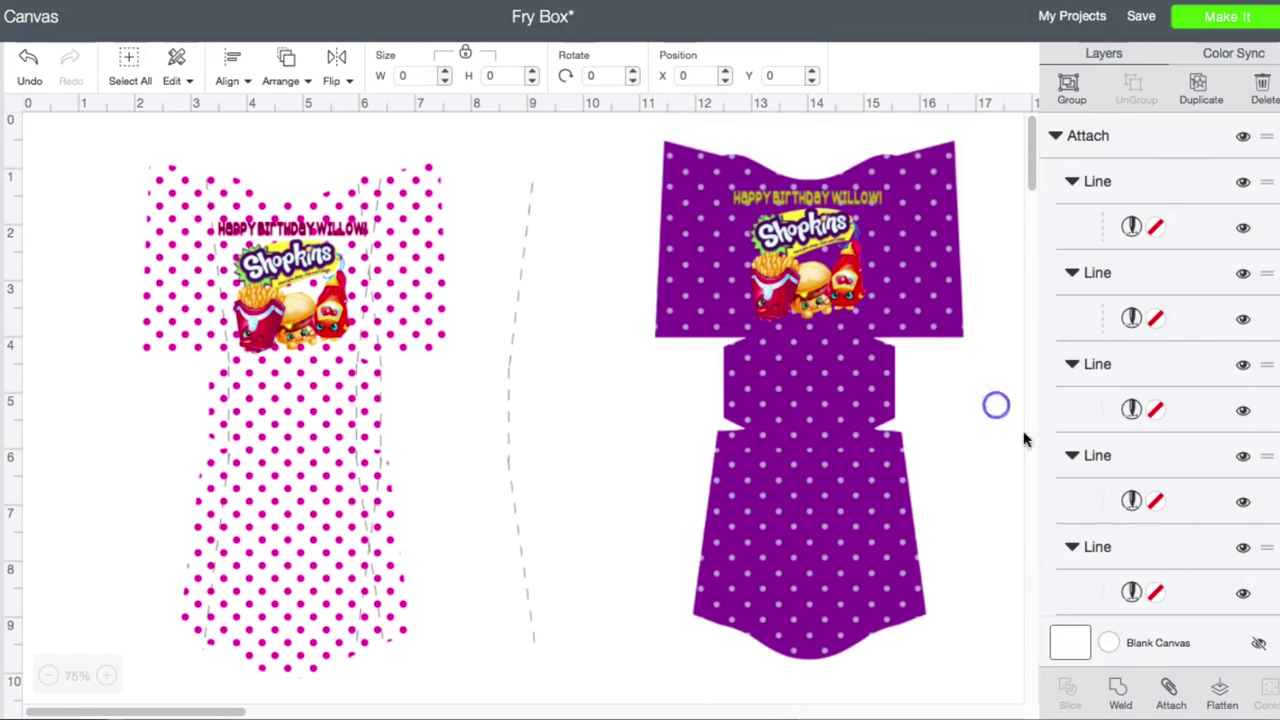
- Flatten the purple fry box, lay the score lines over it, and send the box to the back
click(1222, 690)
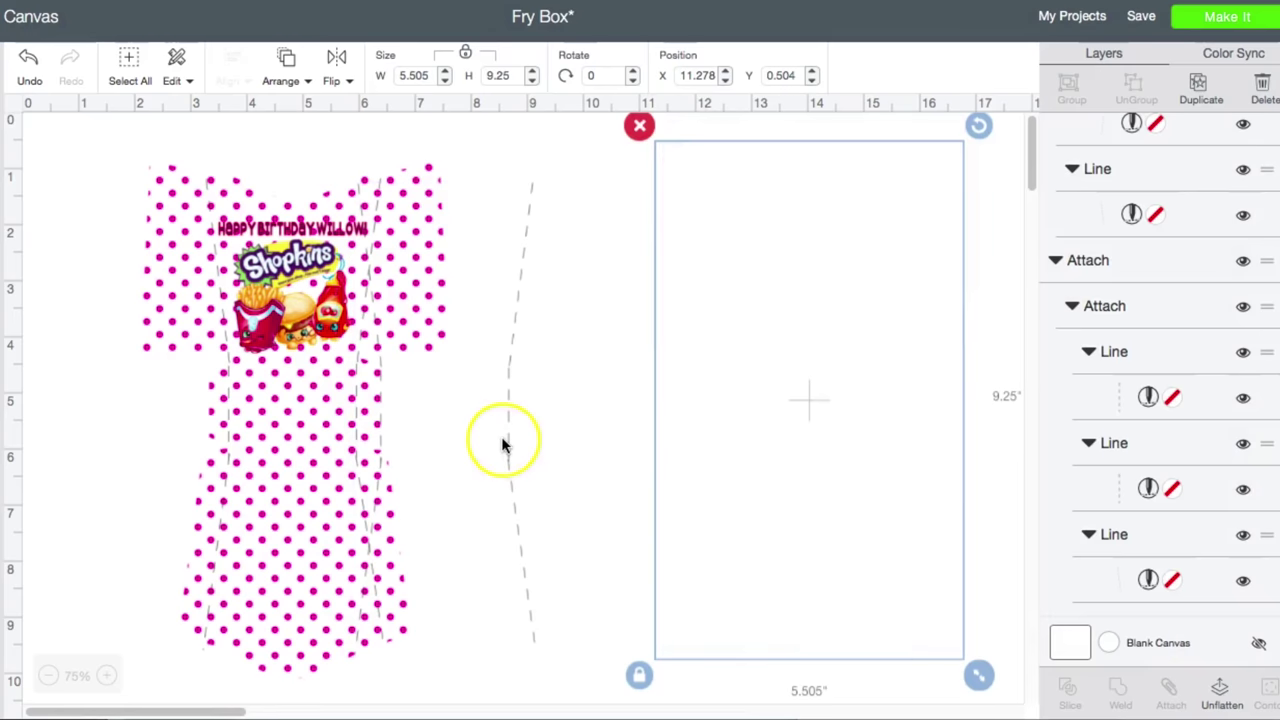
drag(503, 445, 871, 419)
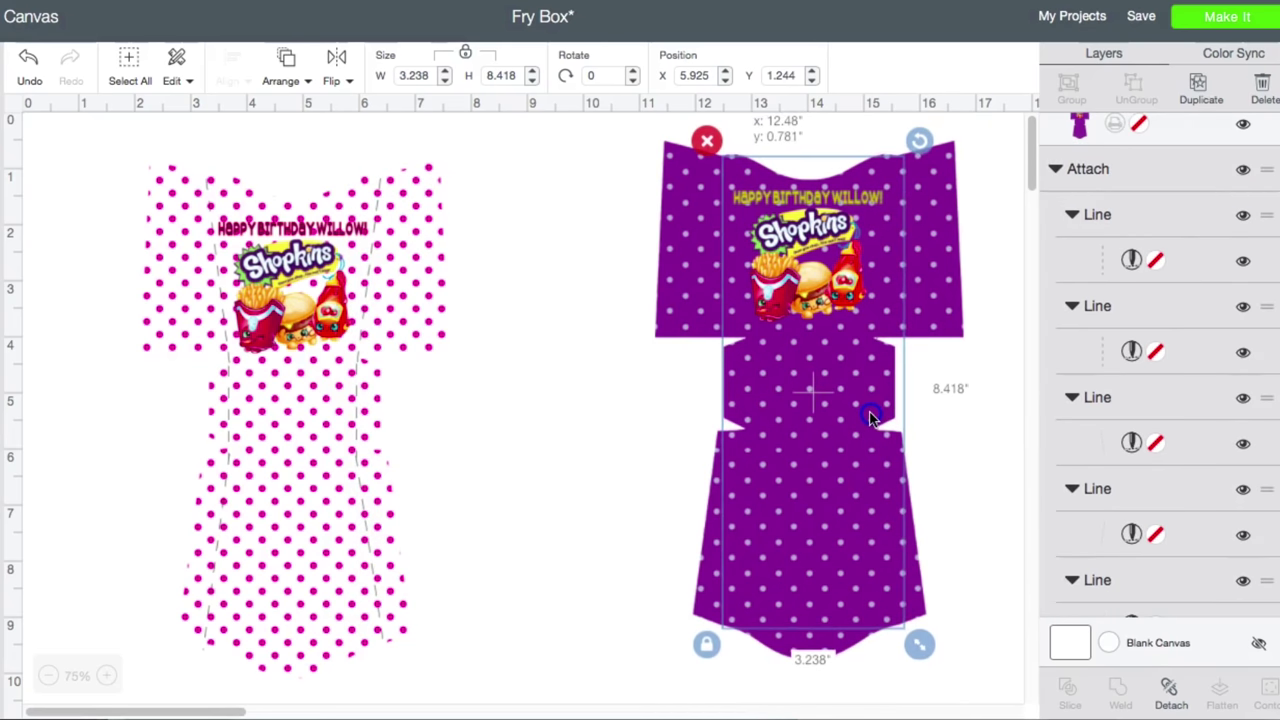
click(975, 506)
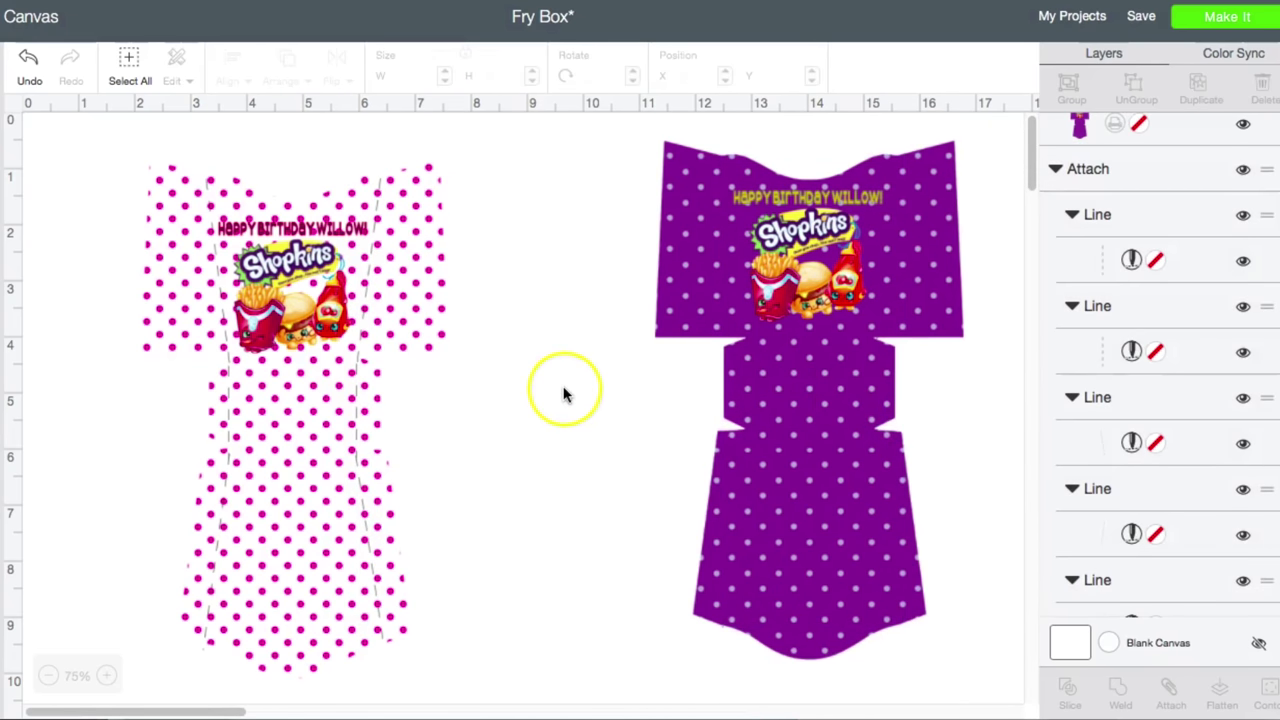
right_click(686, 288)
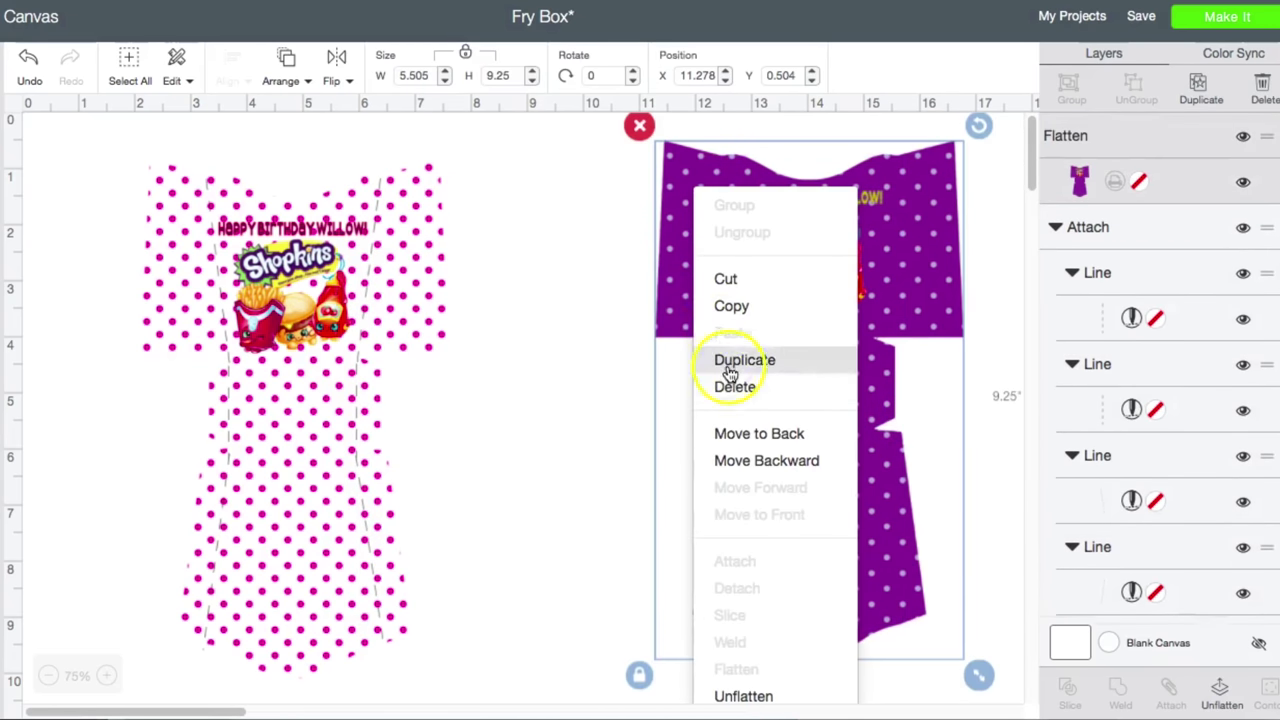
click(737, 423)
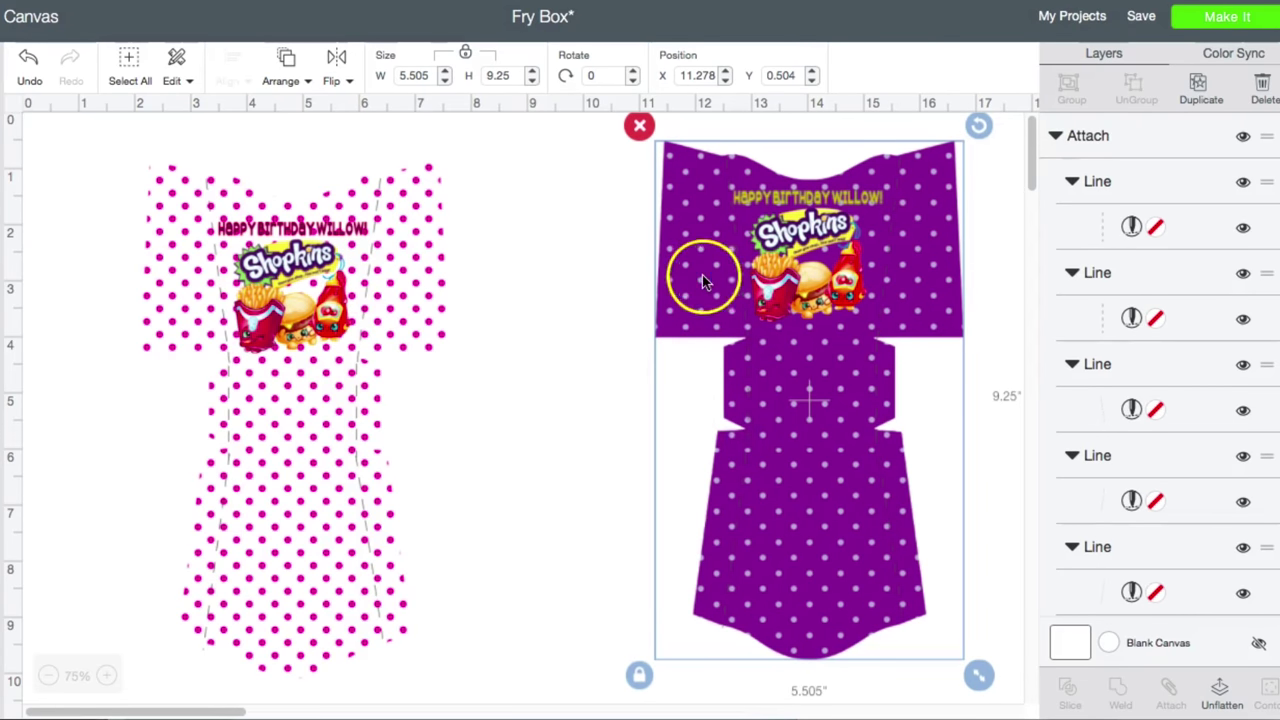
drag(697, 280, 706, 281)
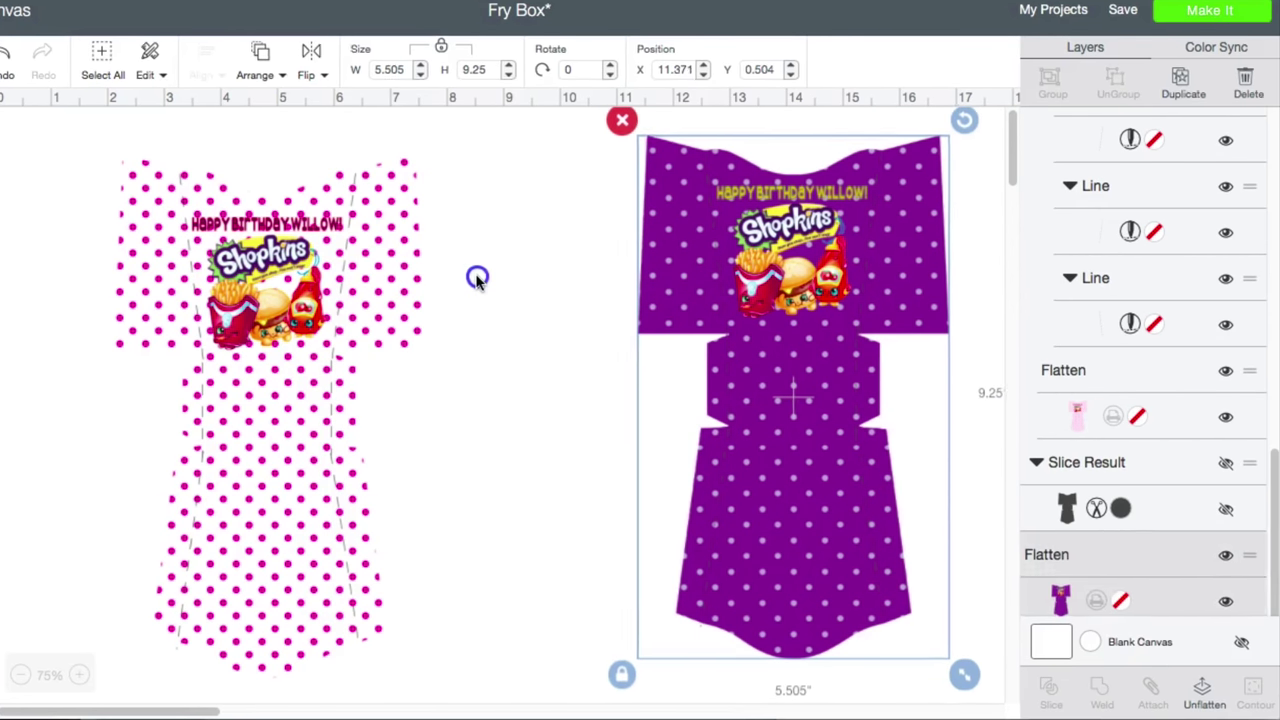
click(497, 281)
- Attach the score lines to the purple fry box and hide that copy
drag(571, 113, 966, 668)
scroll(1096, 507, up, 10)
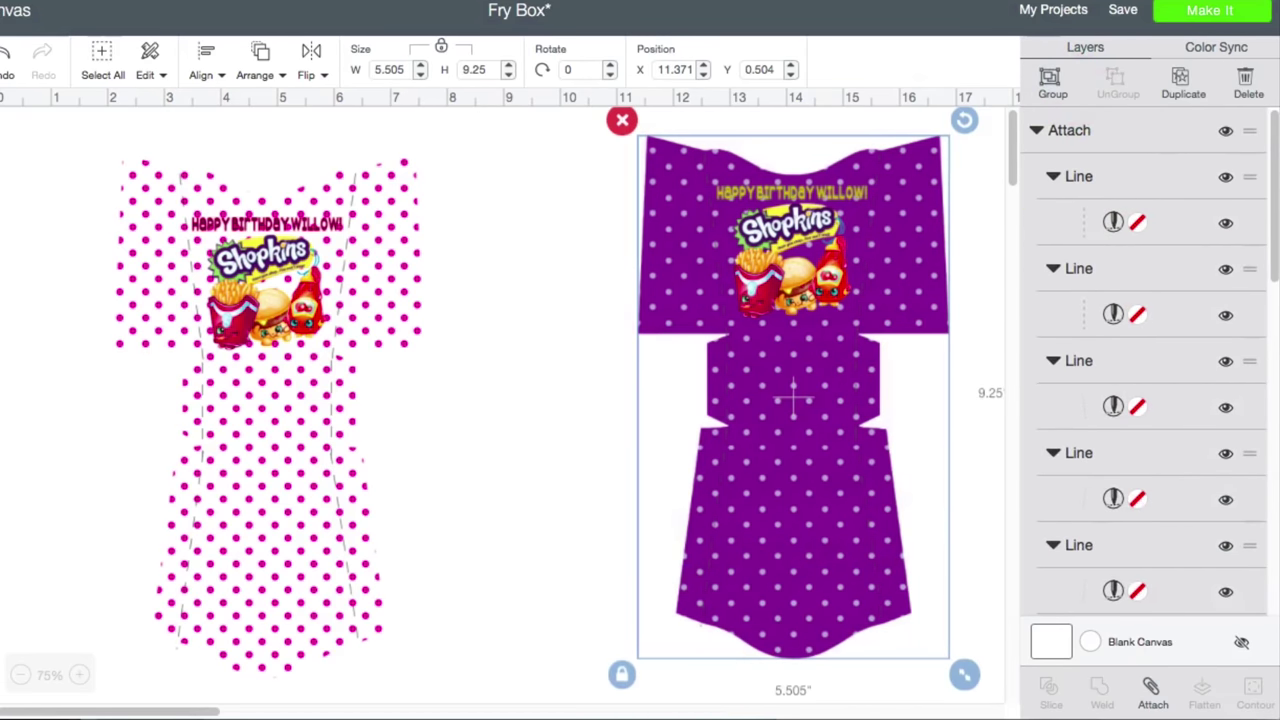
click(1154, 692)
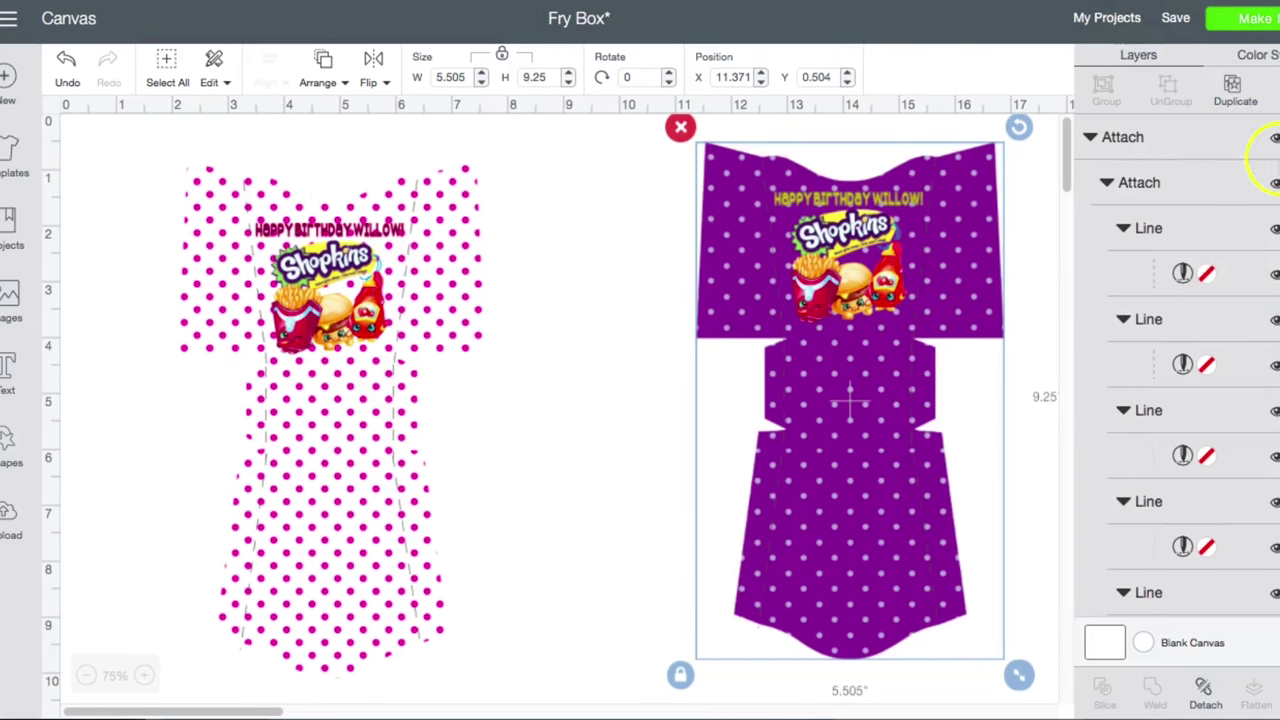
click(1274, 137)
- Reposition the pink fry box design to the right and release it in place
drag(343, 463, 541, 513)
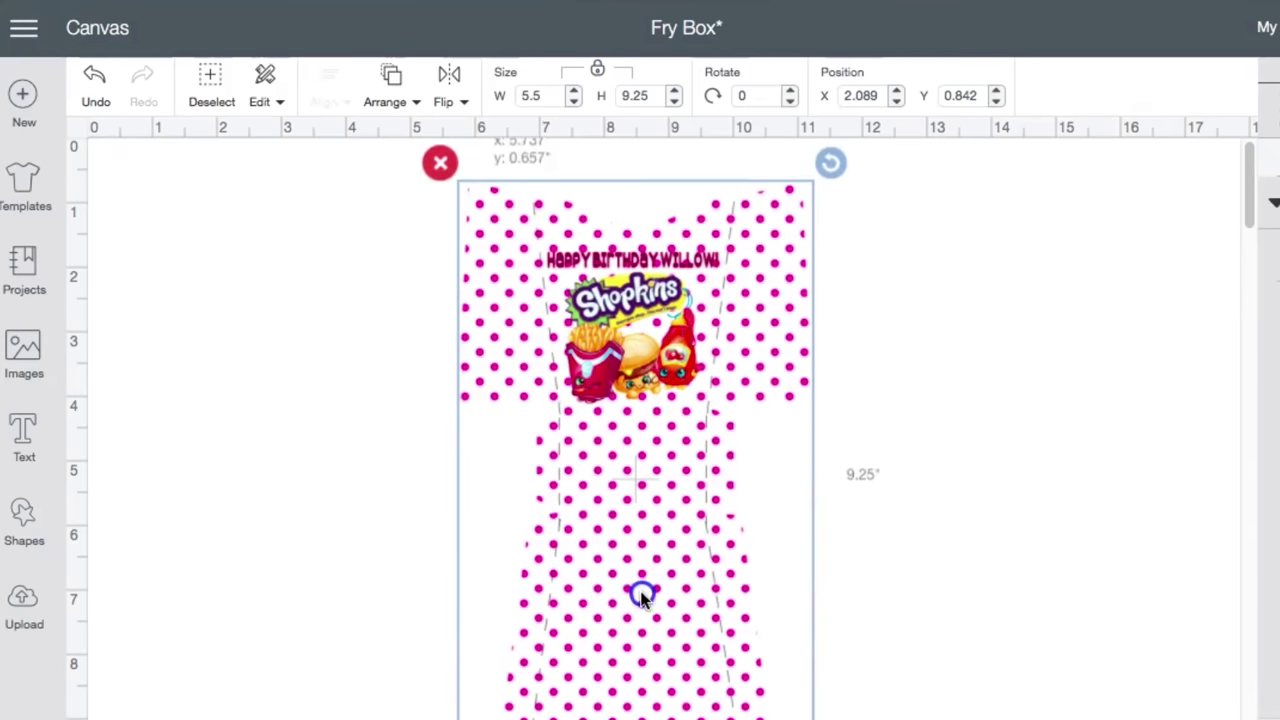
drag(641, 597, 641, 597)
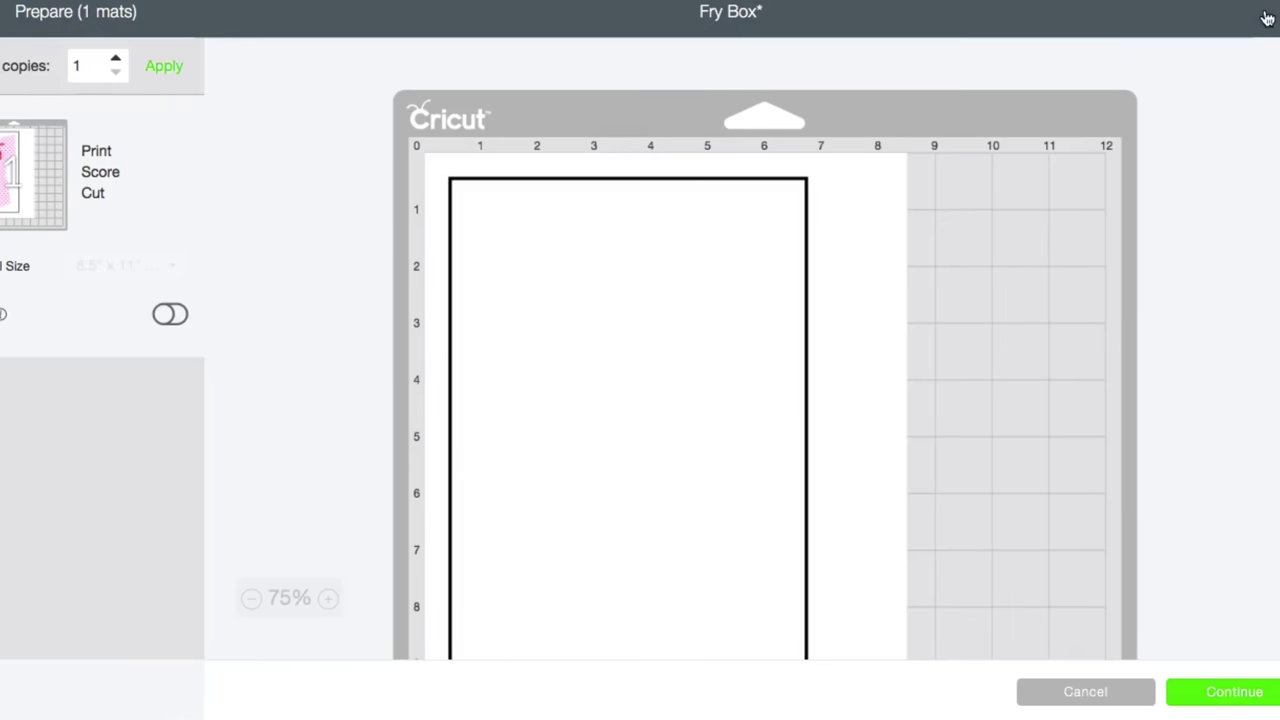
- Continue past the mat preview and print the fry box sheet on the HP ENVY 5540
click(1227, 692)
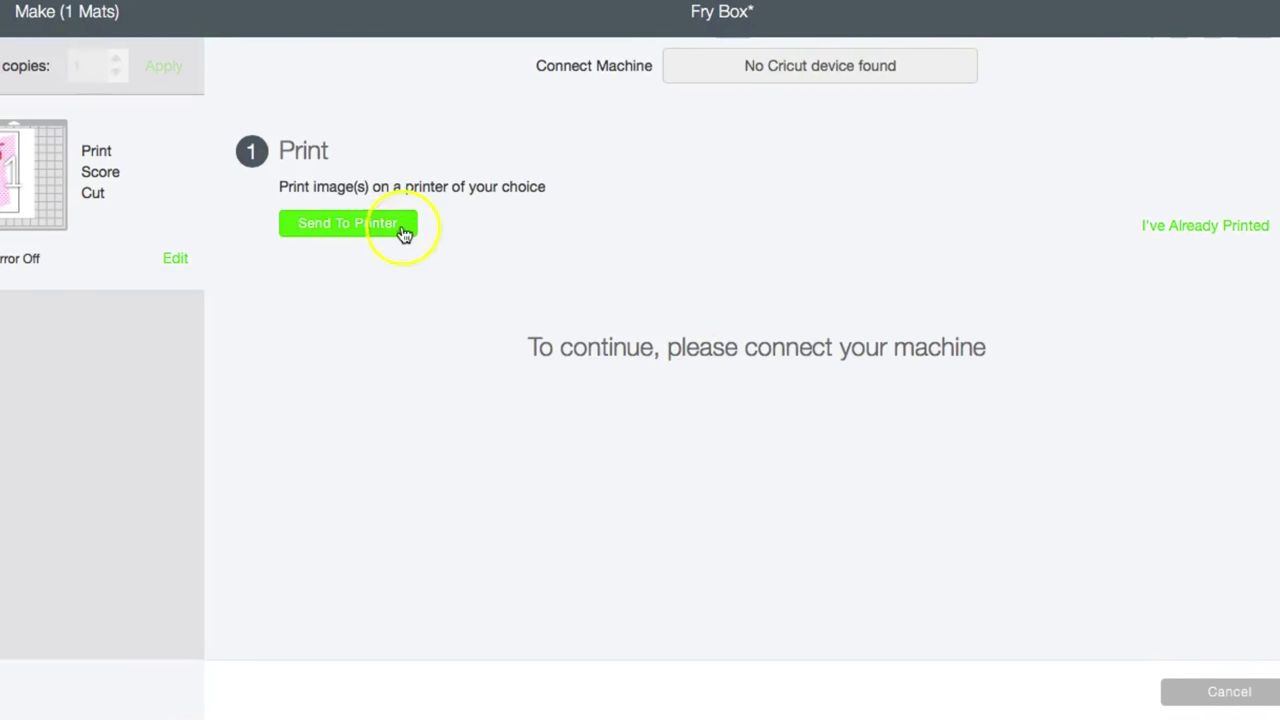
click(404, 234)
click(670, 344)
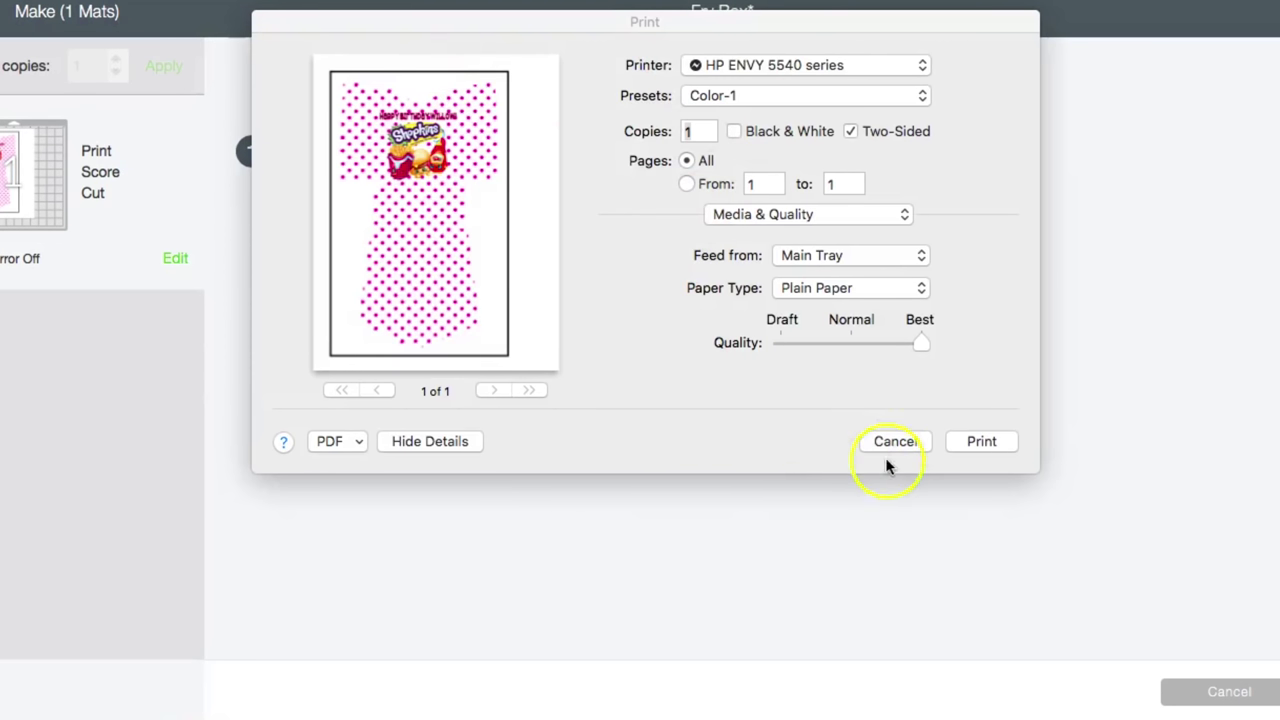
click(978, 442)
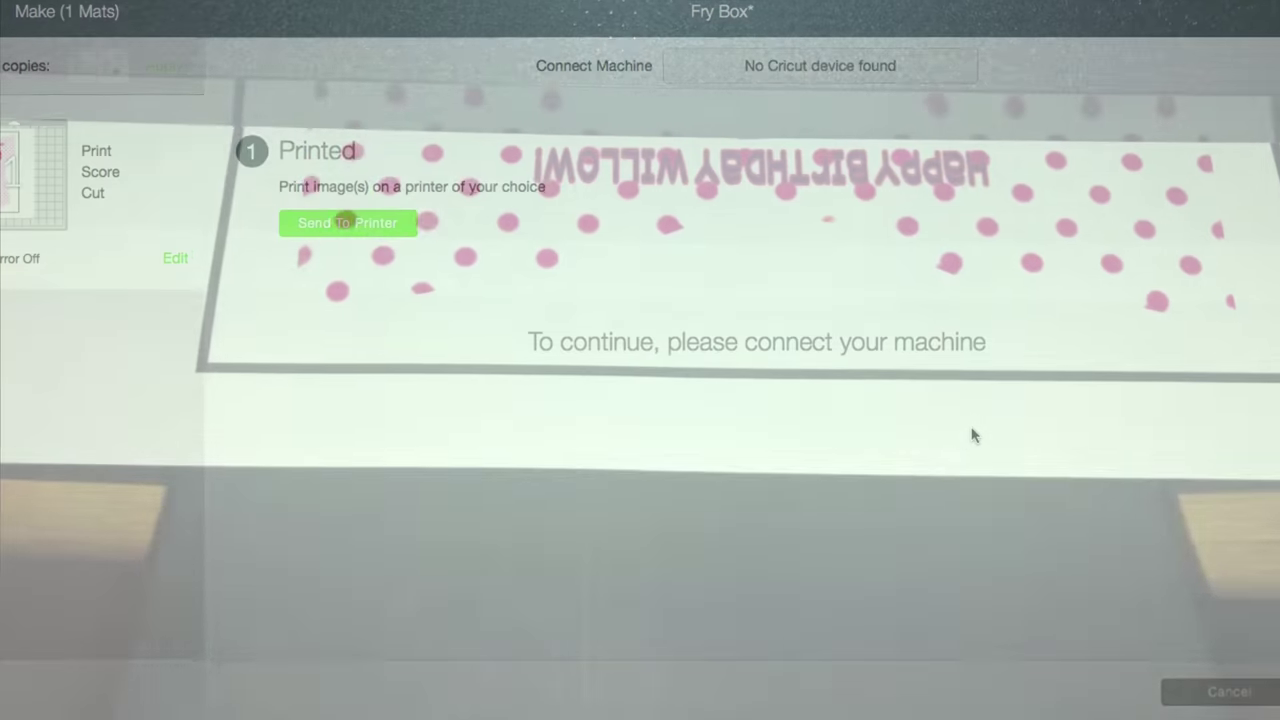